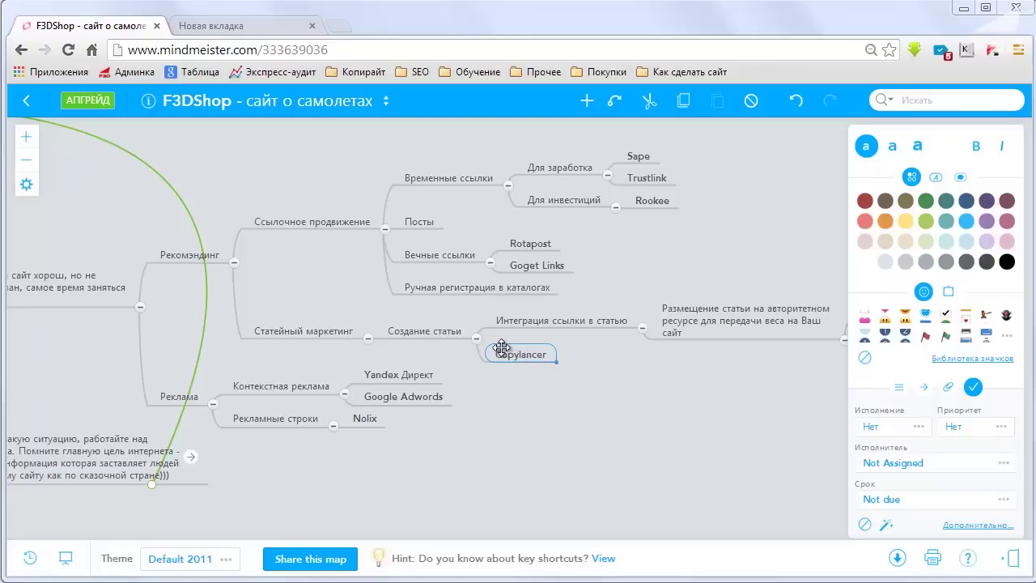
Switch from the MindMeister F3DShop map to the empty new browser tab
left_click(223, 29)
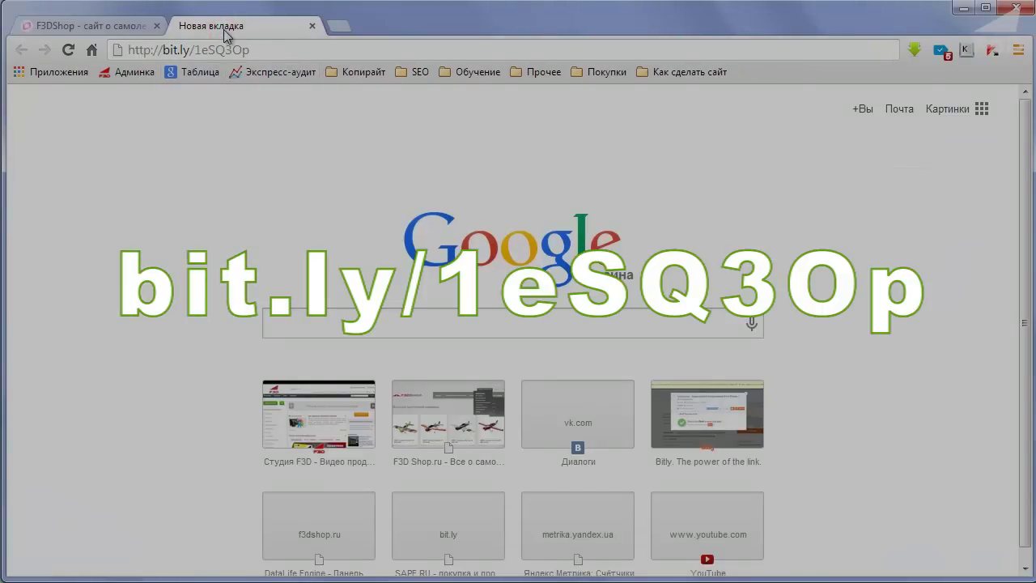
Open the bit.ly/1eSQ3Op link to reach copylancer.ru
key("Return")
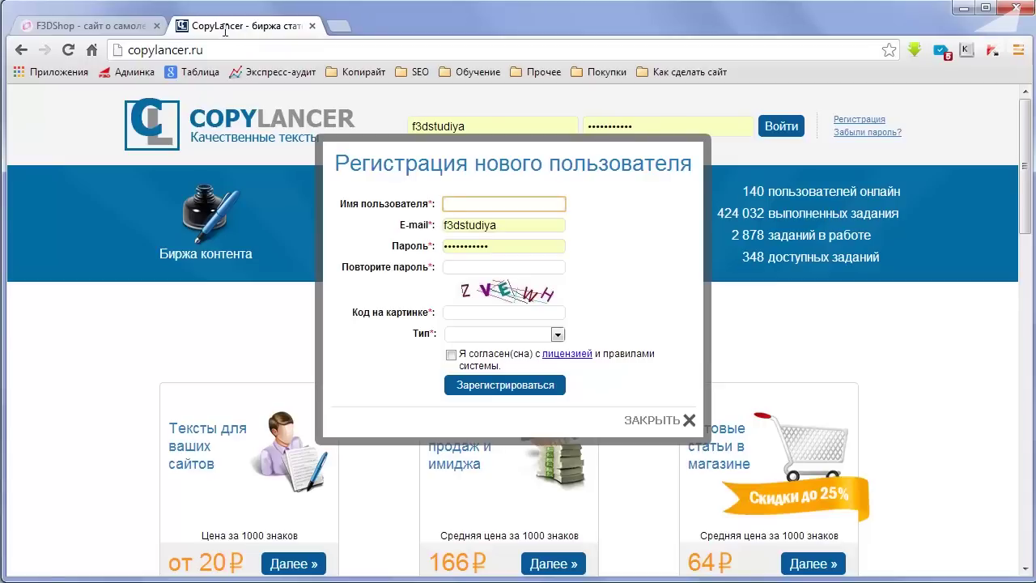
Look through the registration form's Заказчик and Исполнитель account types, leaving the type unset
key("Tab")
key("Tab")
key("Tab")
key("alt+Down")
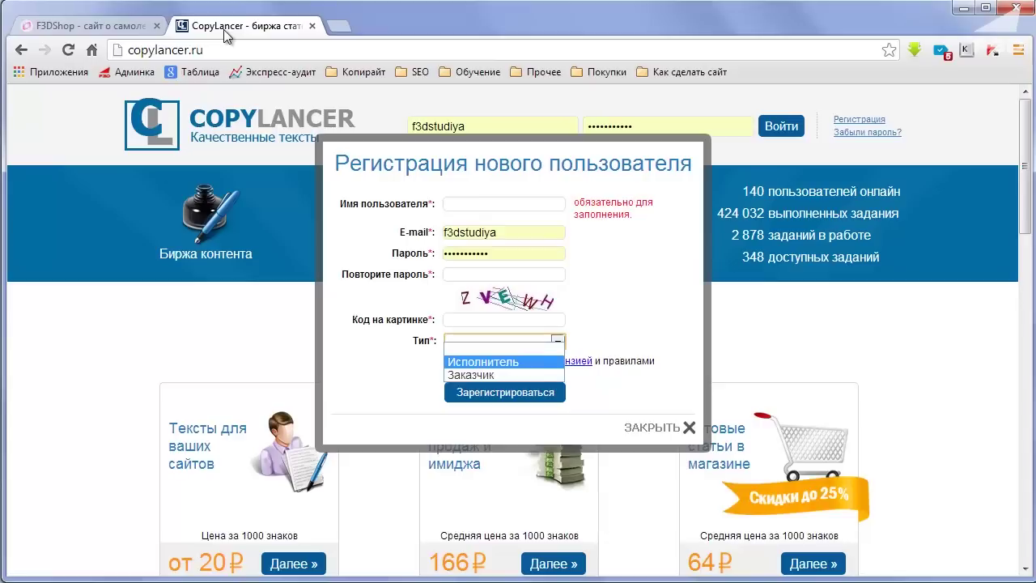
key("Down")
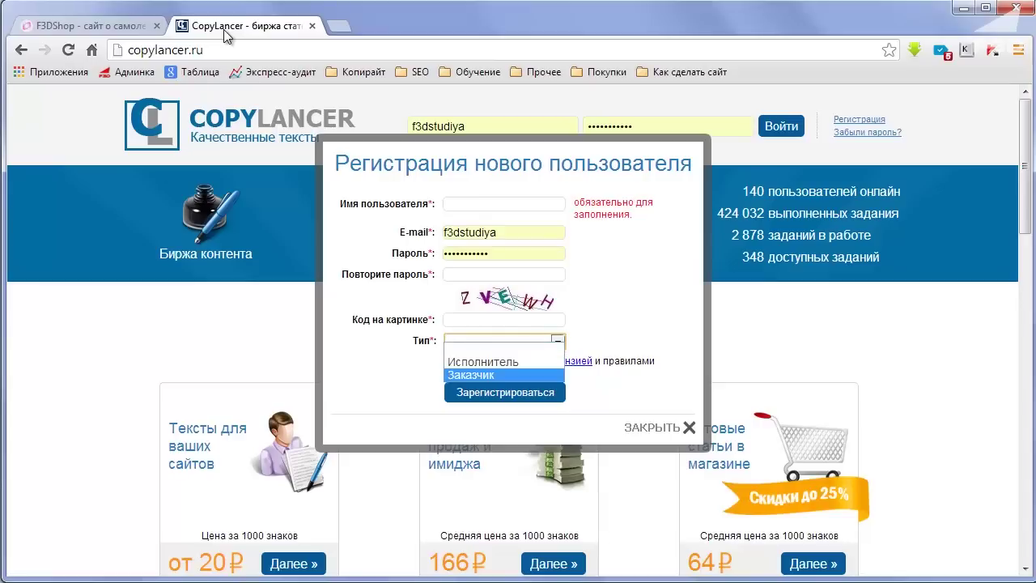
key("Up")
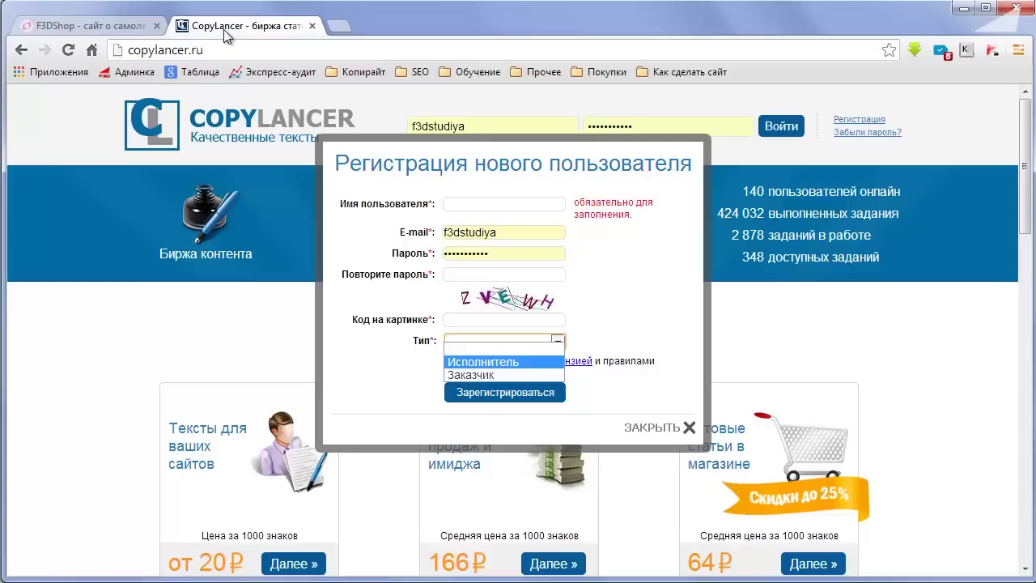
key("Down")
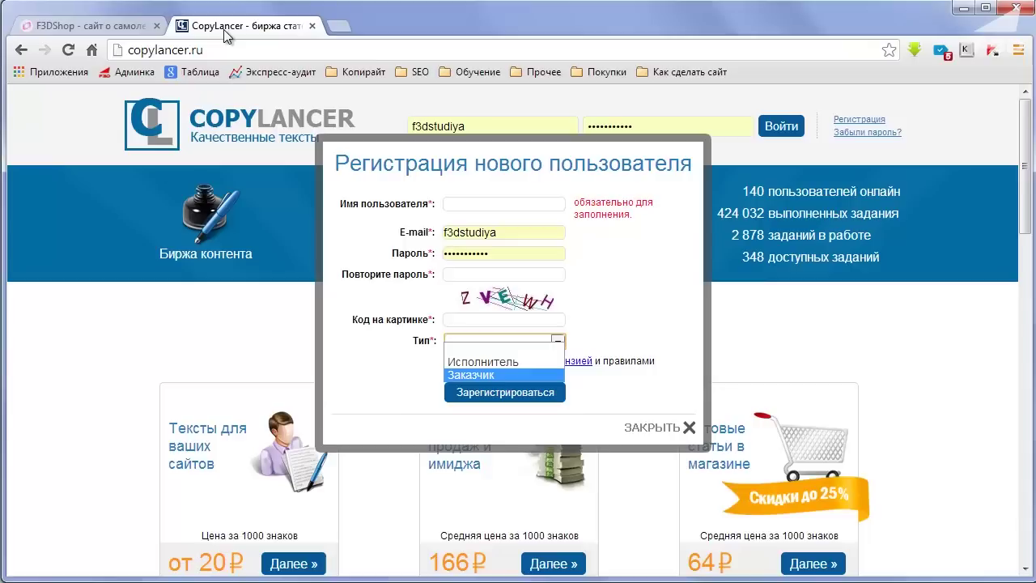
key("Up")
key("Up")
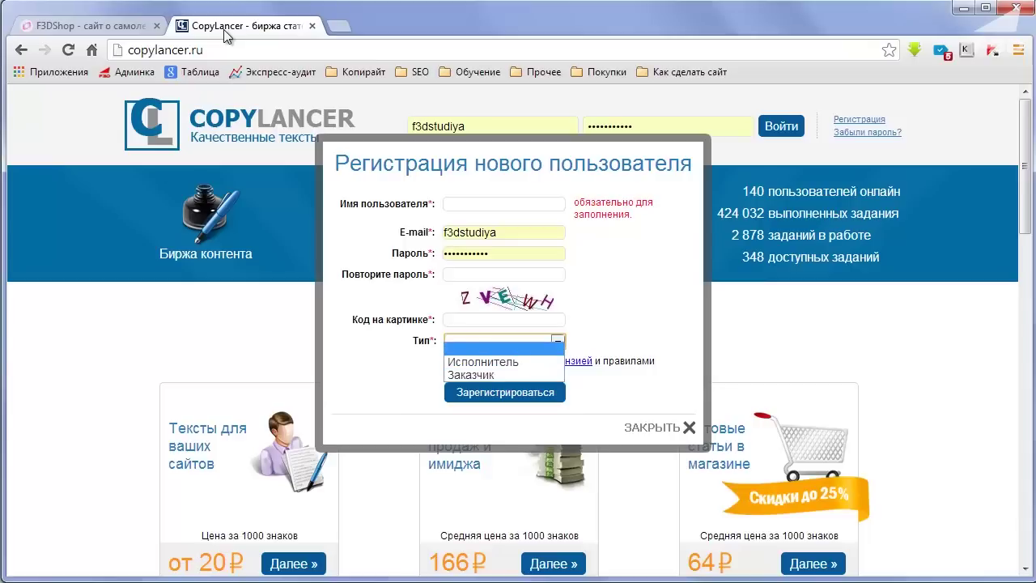
key("Return")
Close the registration form and log in with the saved account details
key("Tab")
key("space")
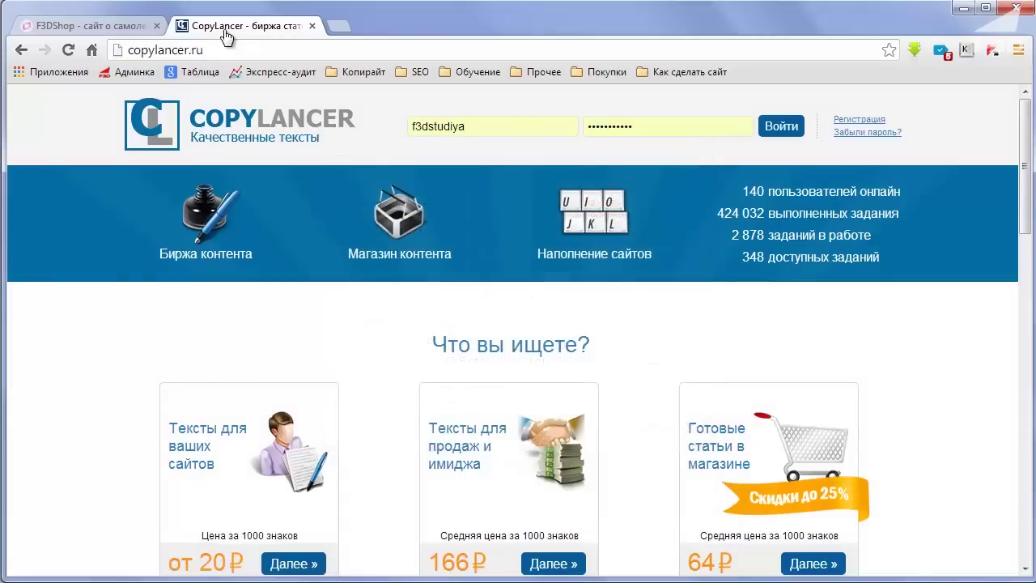
key("Return")
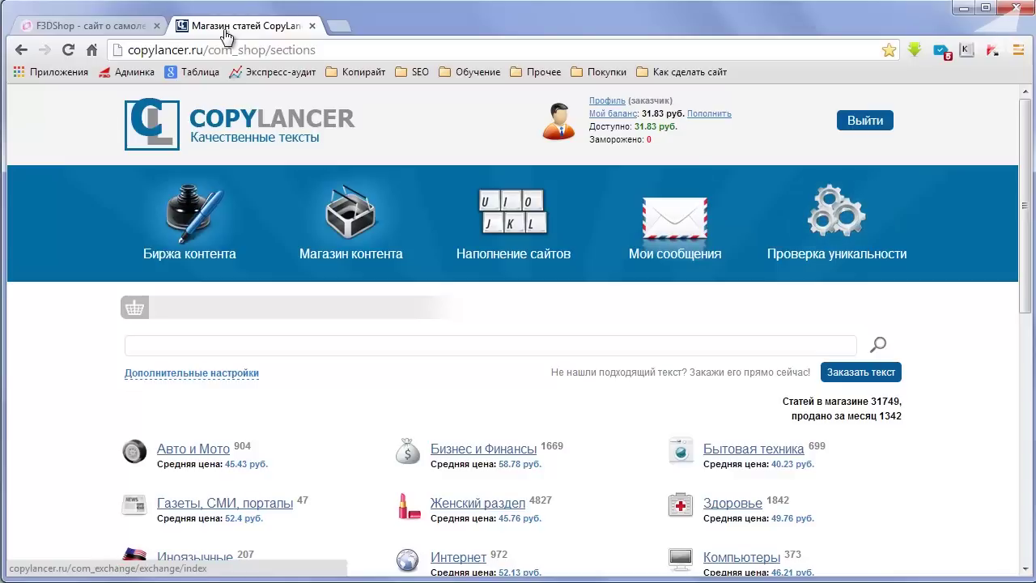
Go to Биржа контента and open its Добавить заказ order form
key("Return")
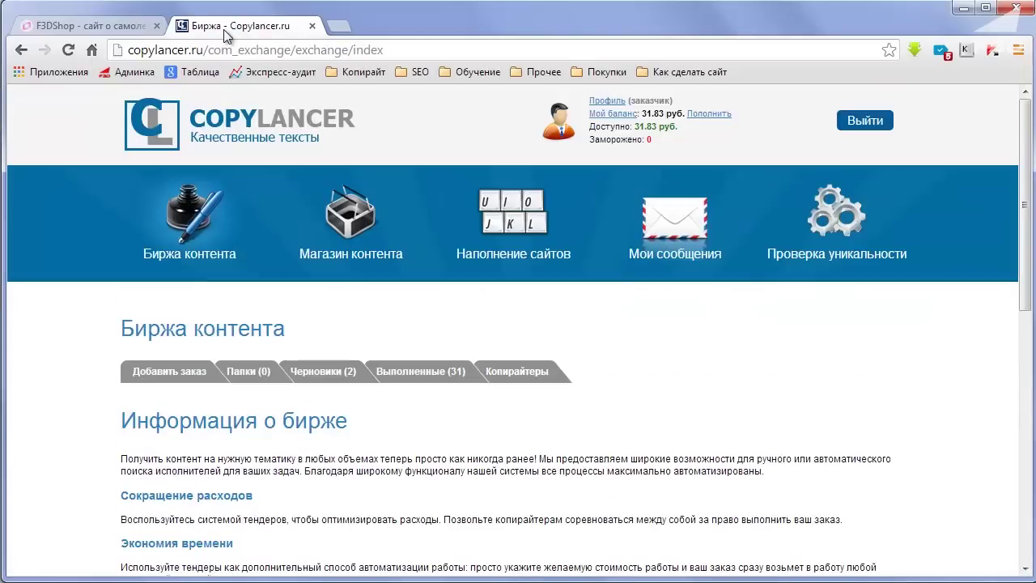
key("Down")
key("Down")
key("Down")
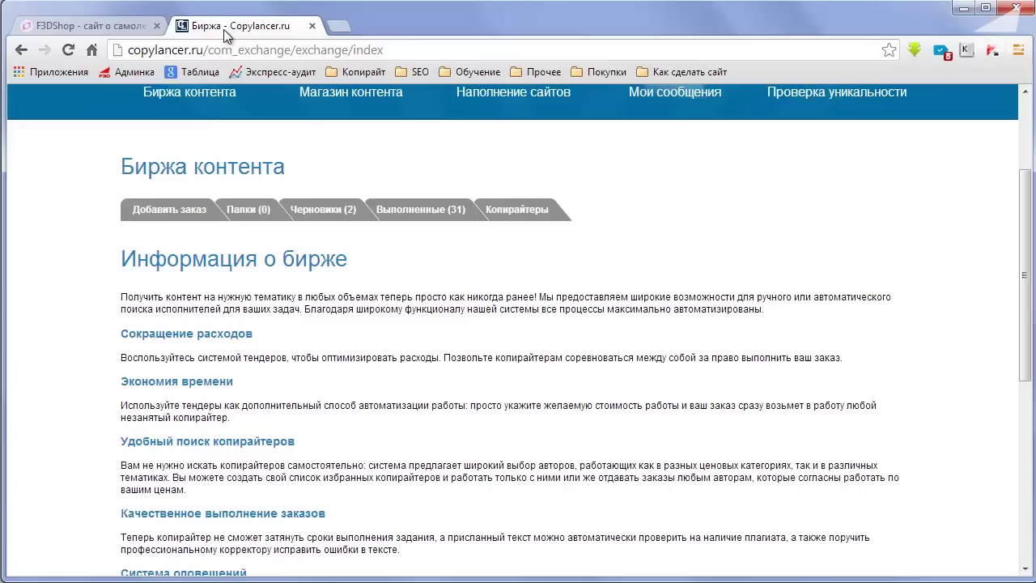
scroll(227, 37, "up", 1)
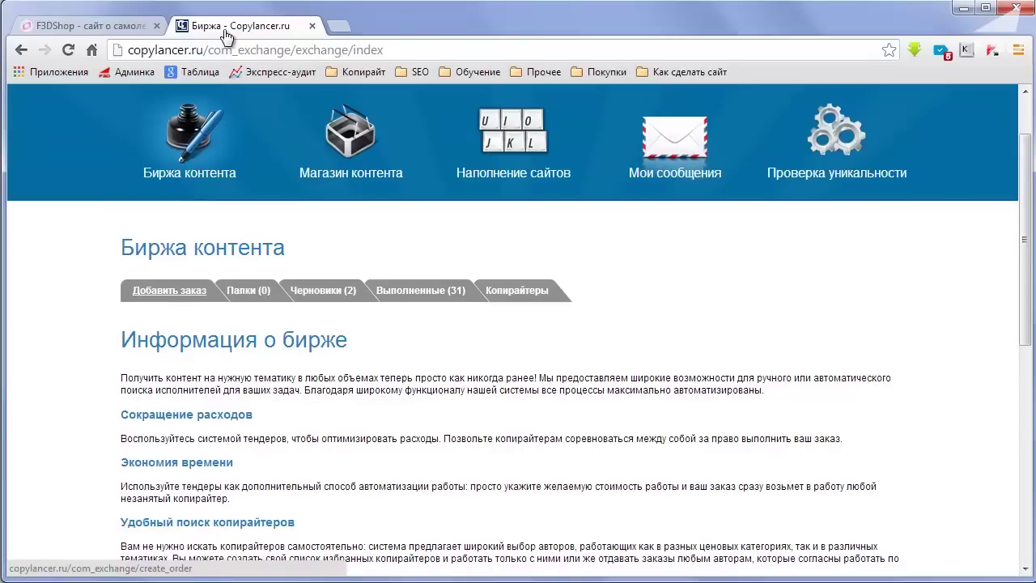
key("Return")
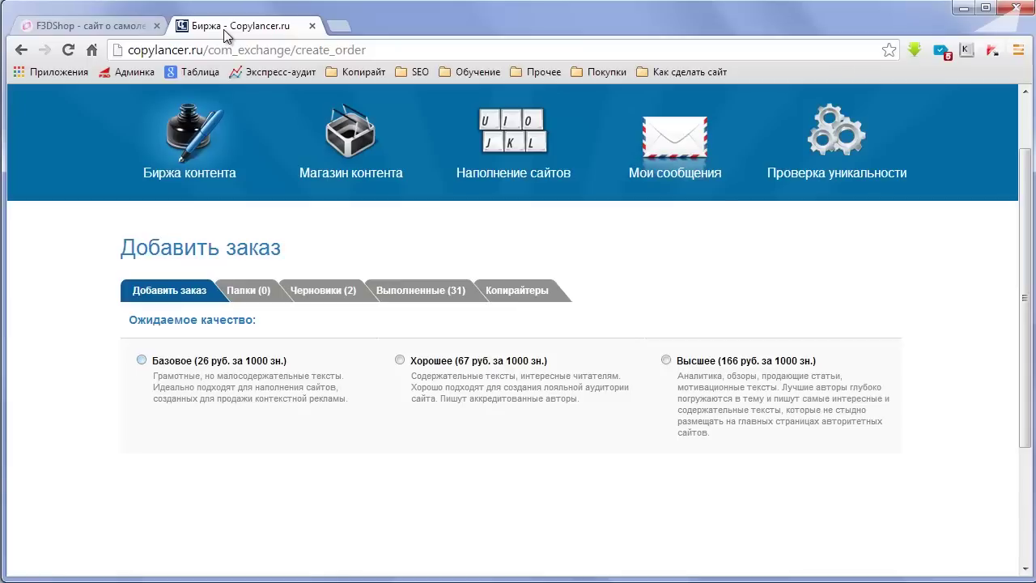
Choose Базовое quality and Копирайт as the order's text type
left_click(202, 361)
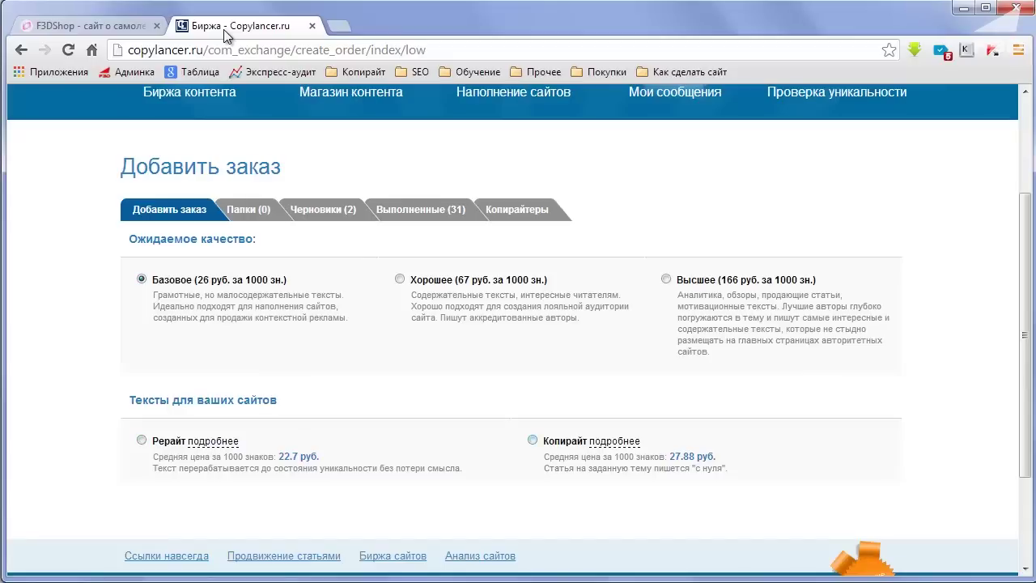
key("space")
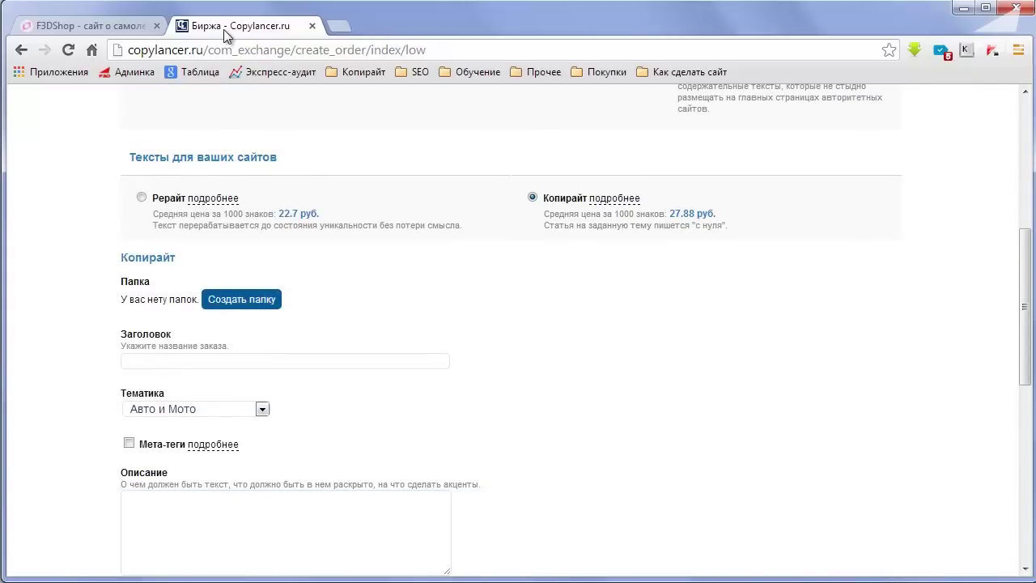
Set the order's Тематика to Здоровье
key("Tab")
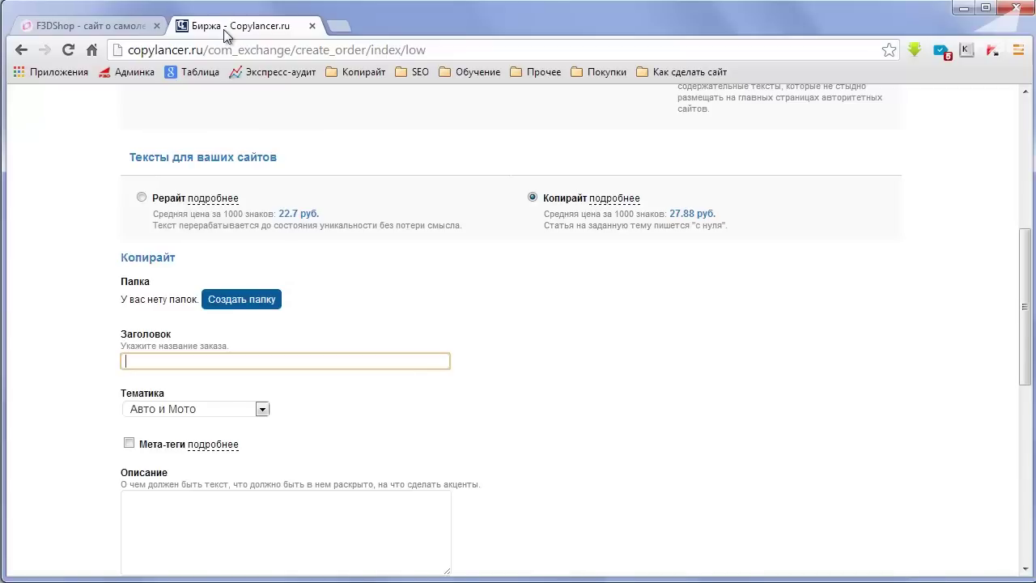
key("Tab")
key("alt+Down")
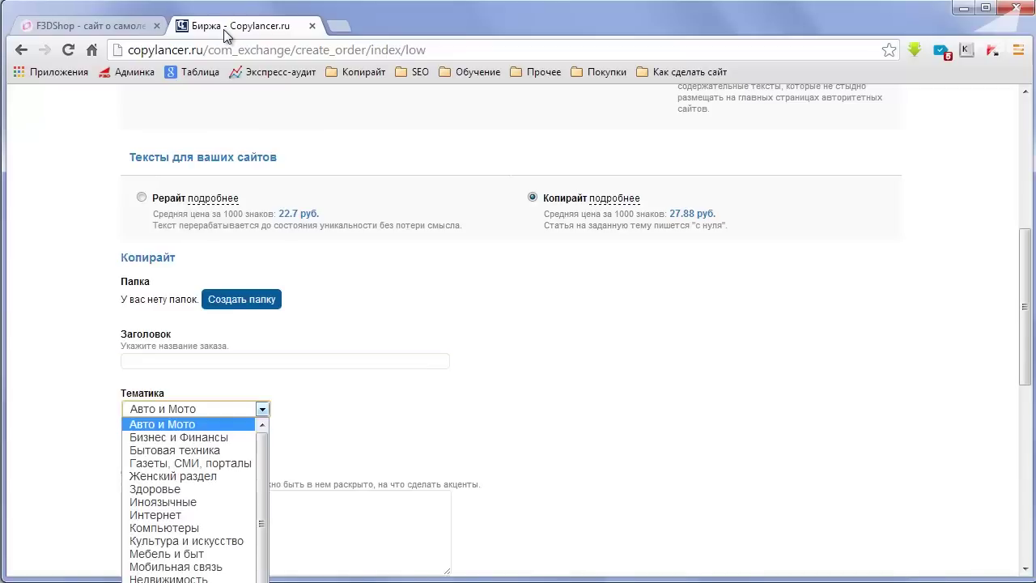
key("Down")
key("Down")
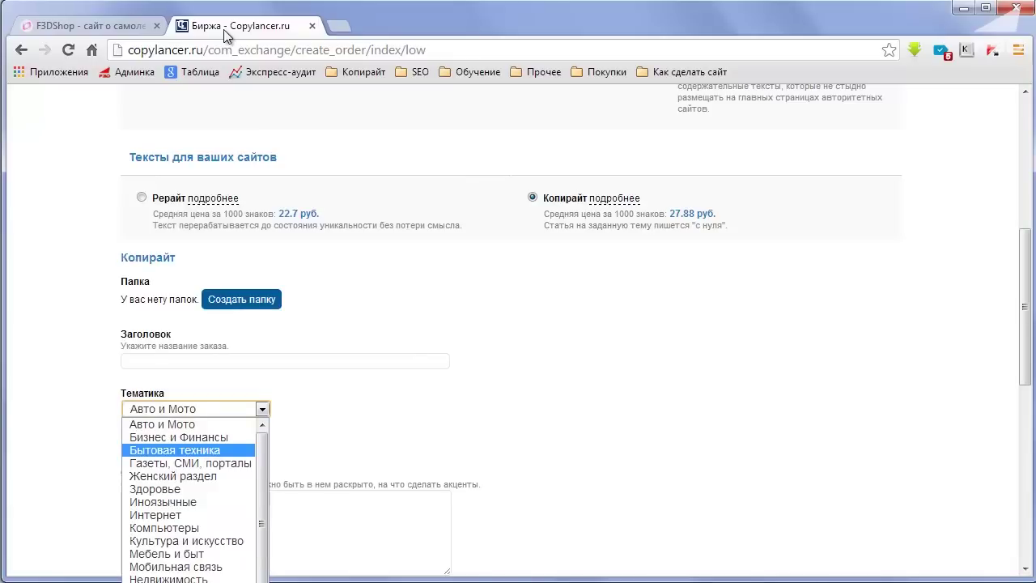
key("Up")
key("Down")
key("Down")
key("Down")
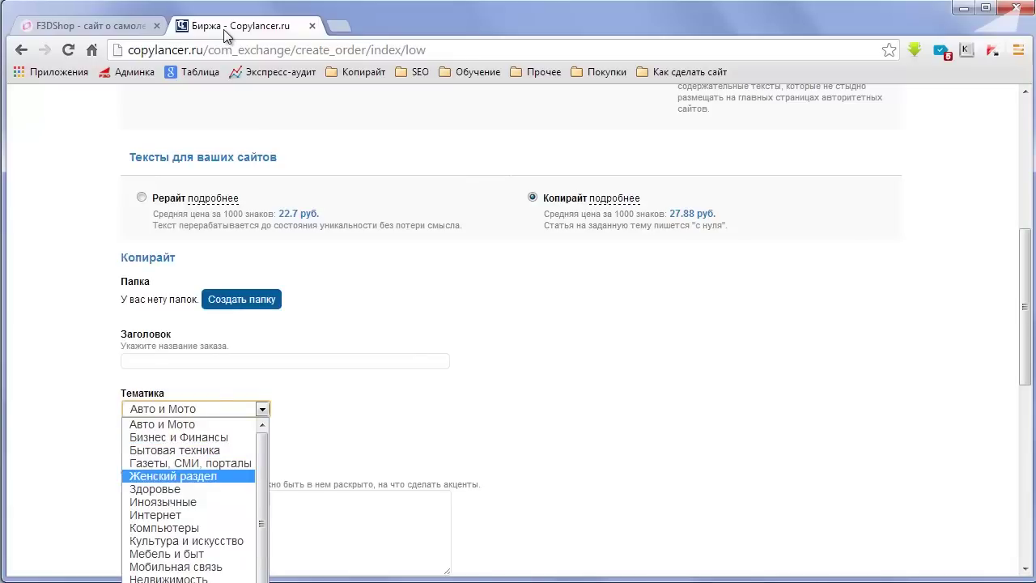
key("Down")
key("Return")
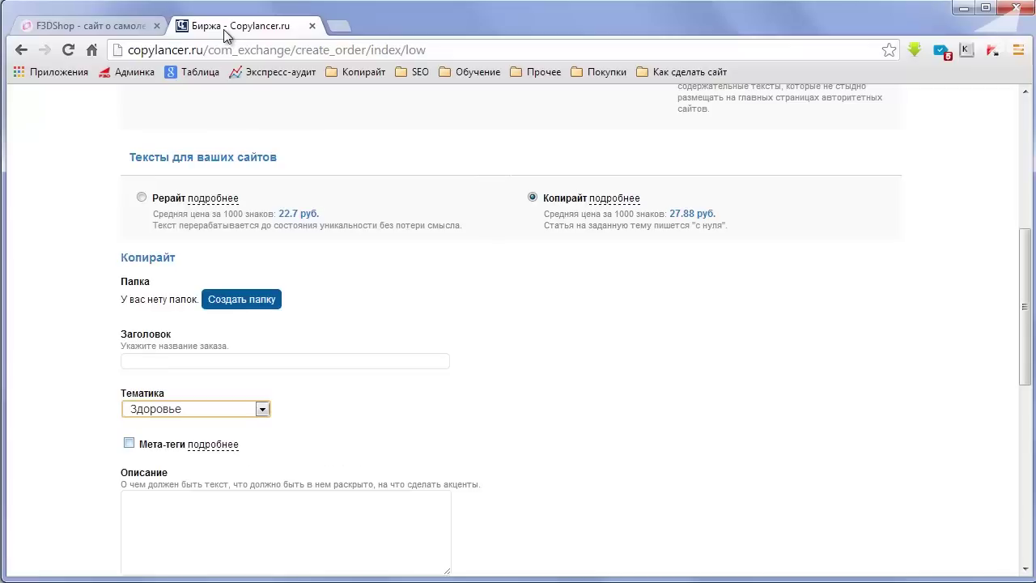
Enable Мета-теги and enter the keyword 'cinema 4d уроки'
key("Tab")
key("space")
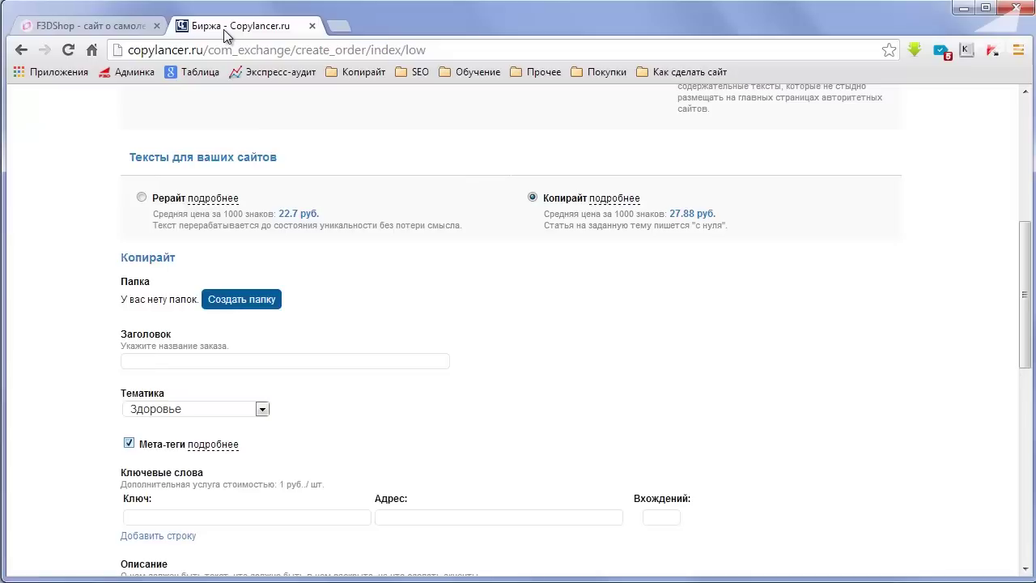
key("Tab")
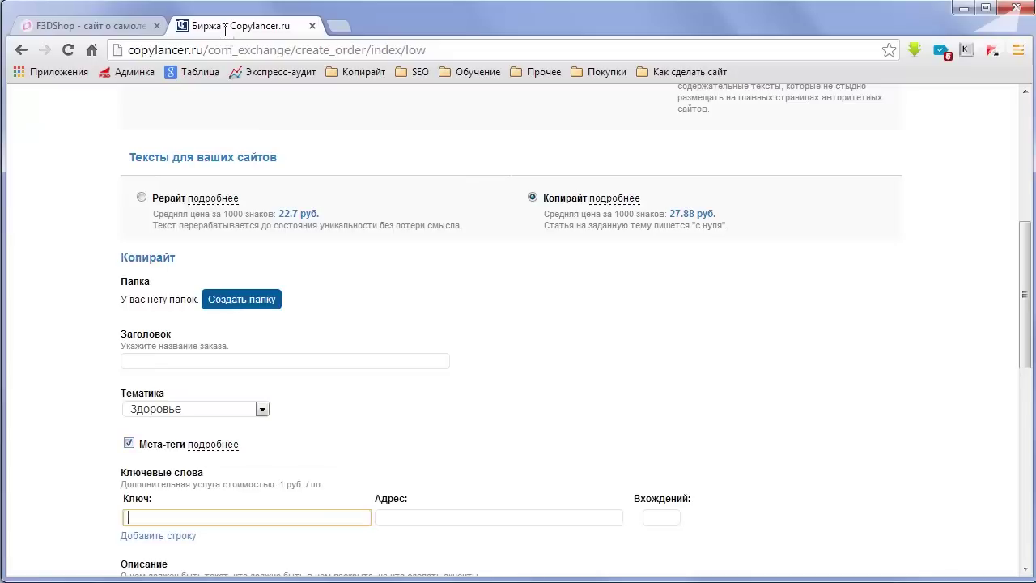
type("ci")
type("nema 4d ")
type("уроки")
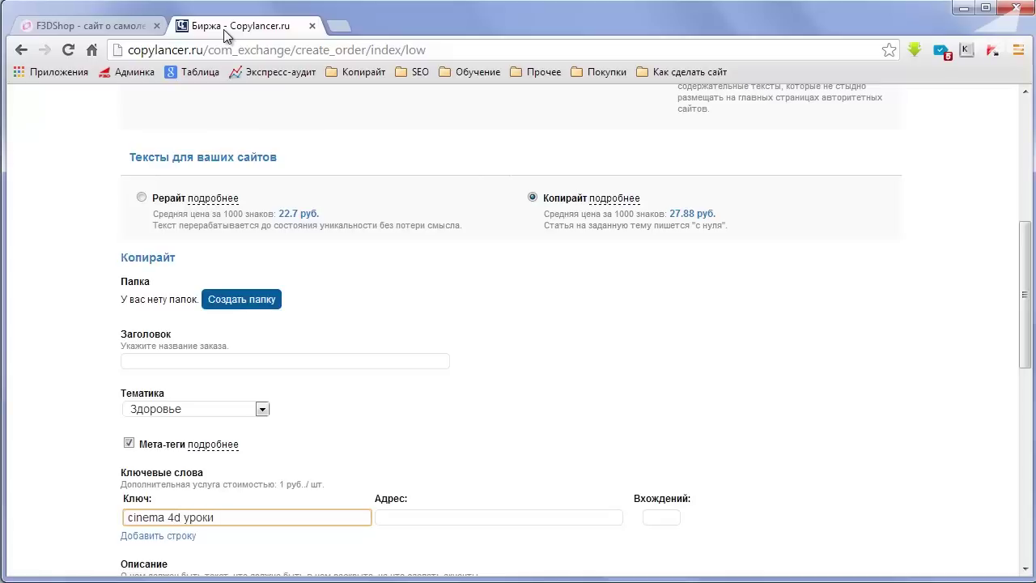
In a new tab, open f3dshop.ru and then the F3D Studio site f3dstudiya.ru
key("ctrl+t")
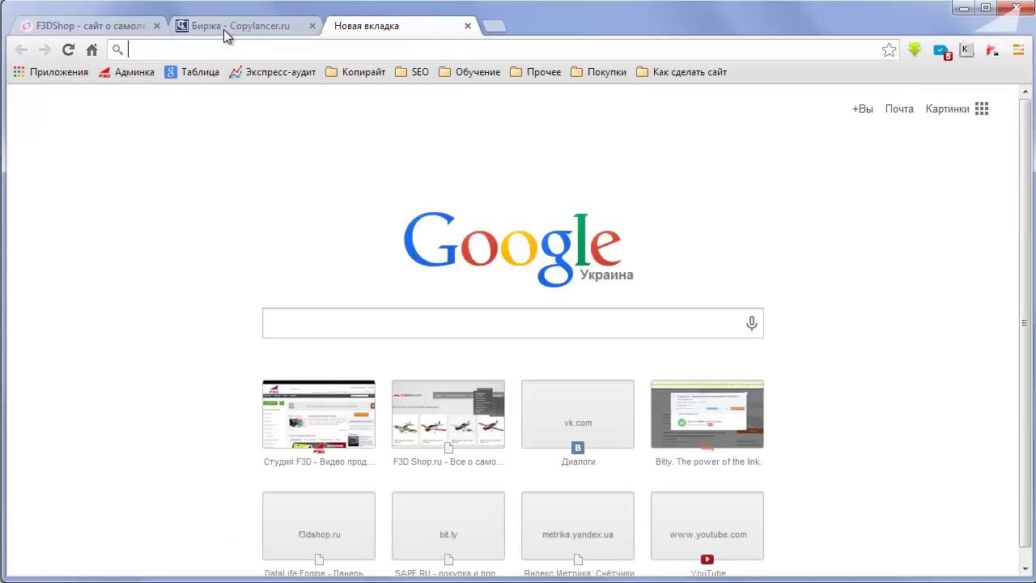
type("f3dshop.ru")
key("Return")
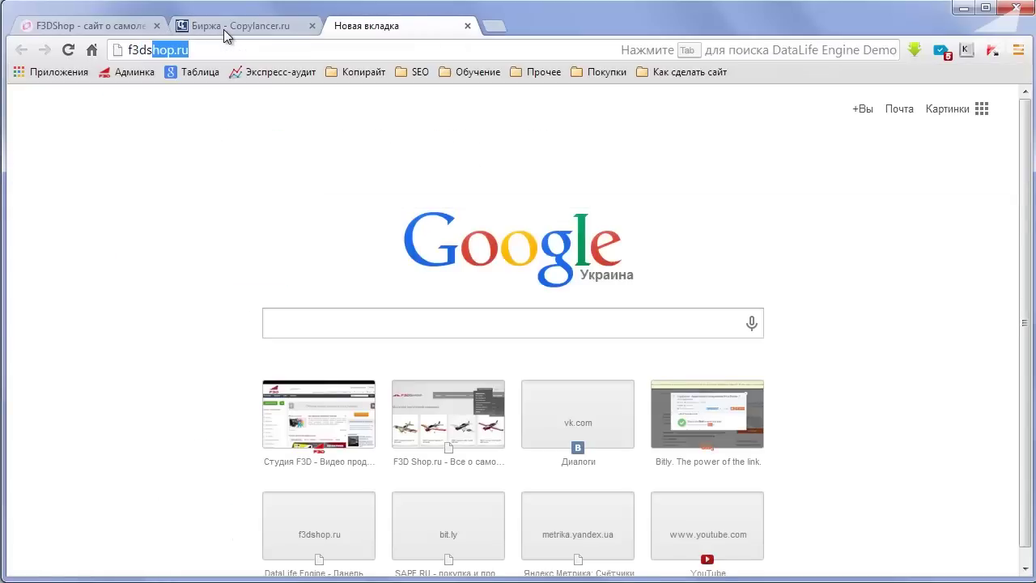
key("ctrl+l")
type("f3ds")
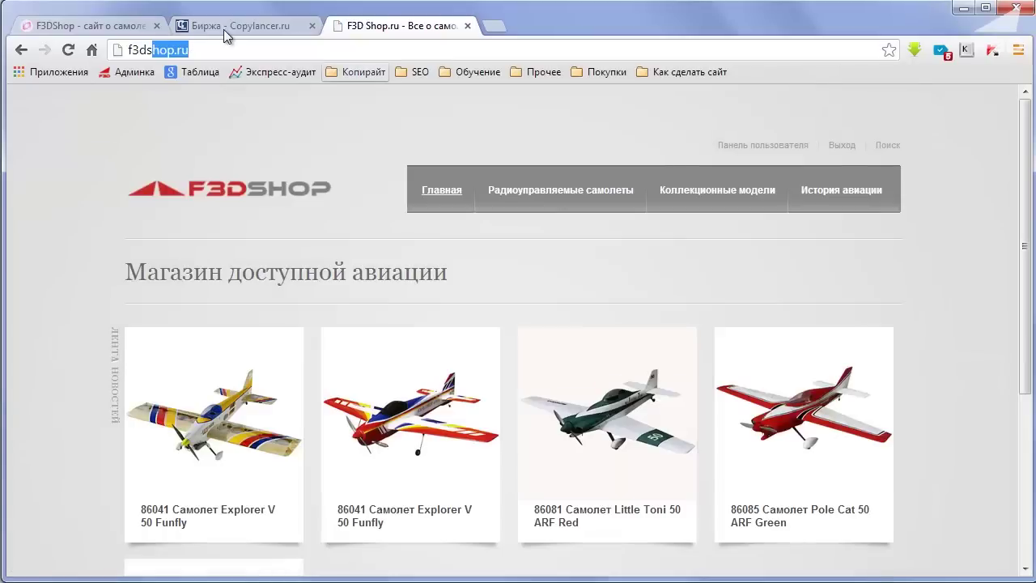
type("tudiya.ru")
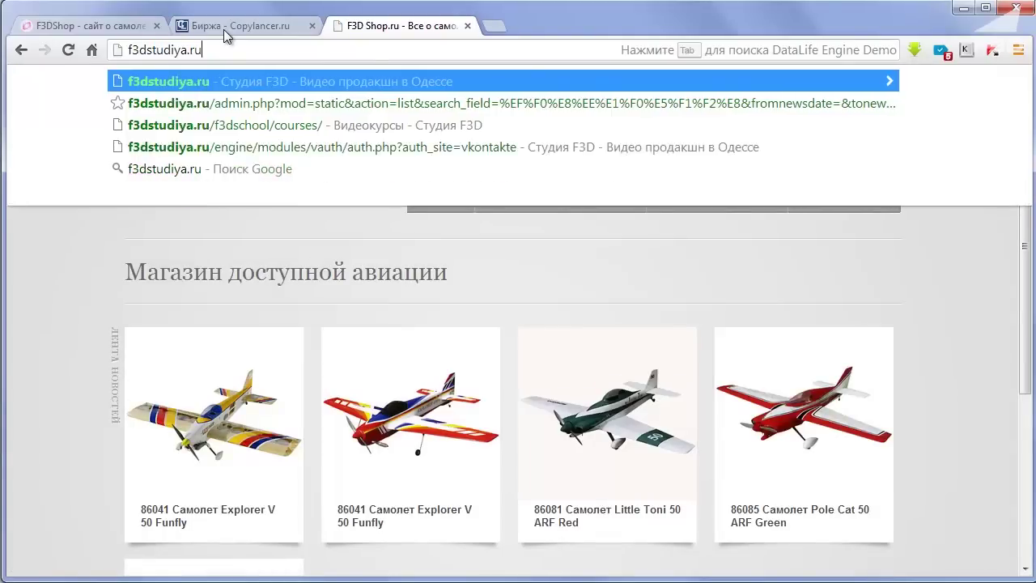
key("Return")
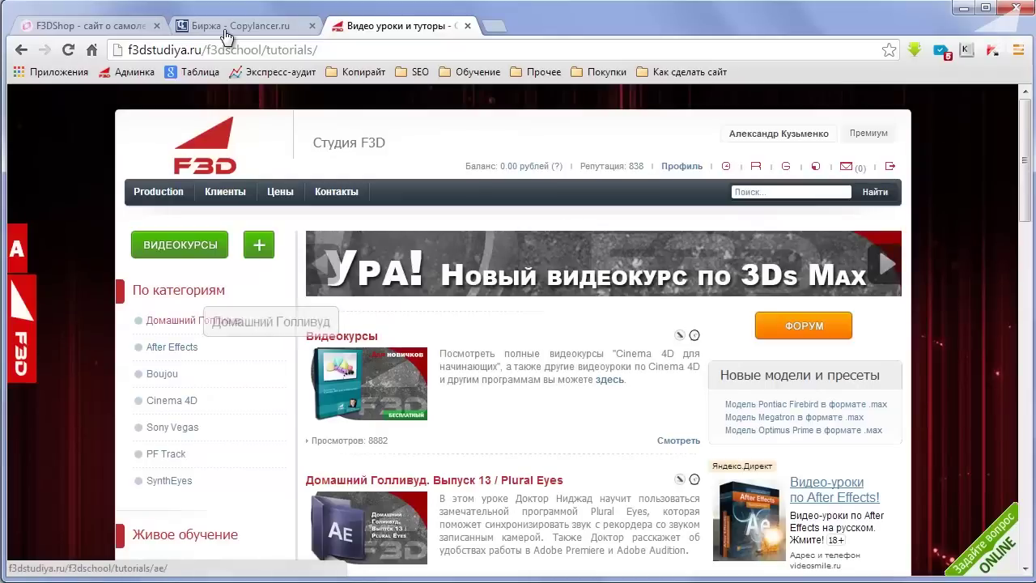
Copy the Cinema 4D tutorials page address and return to the Copylancer order
key("Menu")
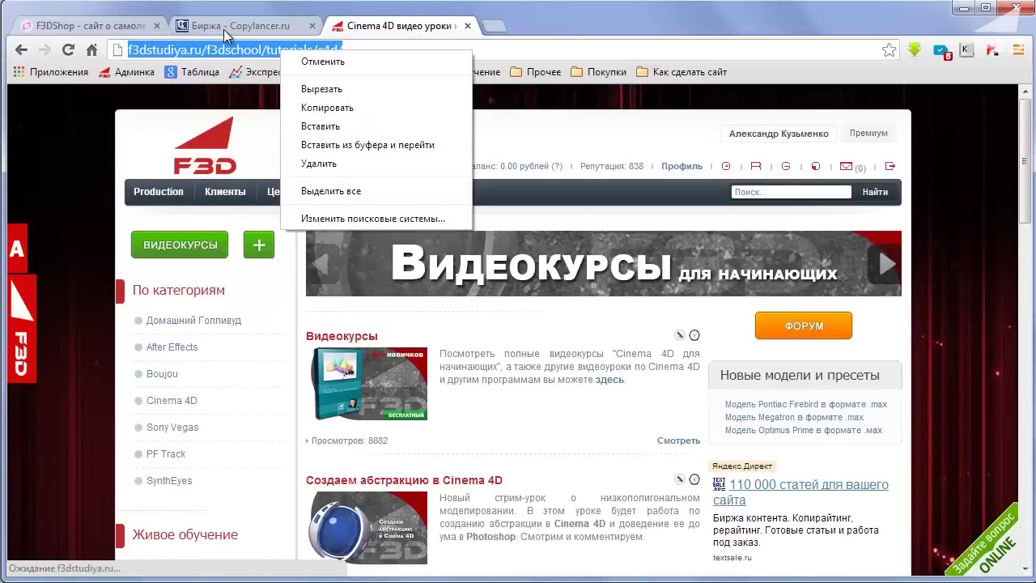
key("Down")
key("Down")
key("Return")
left_click(224, 29)
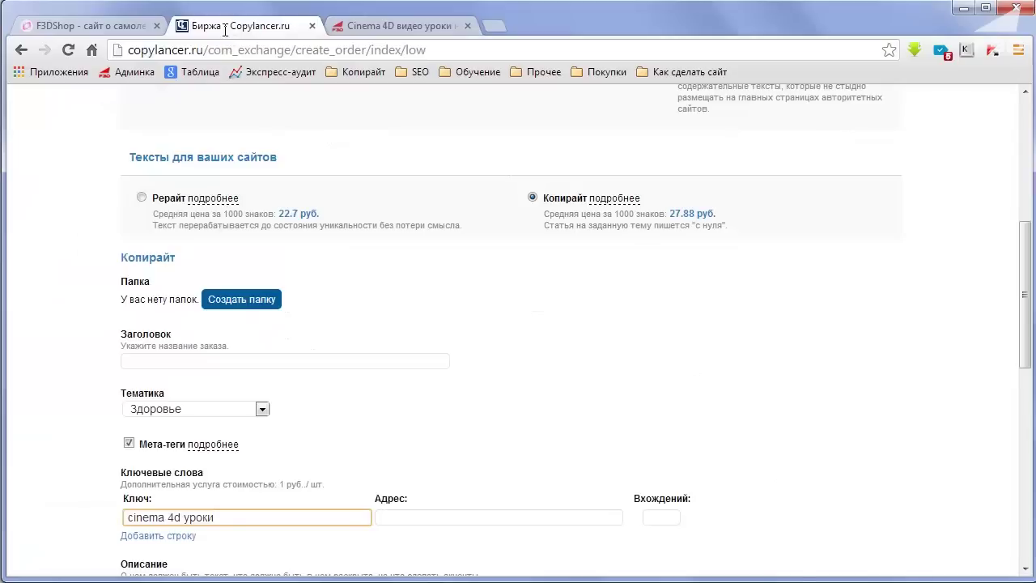
Link the keyword to the pasted F3D Studio tutorials URL with 1 occurrence
key("Tab")
key("Menu")
key("Down")
key("Return")
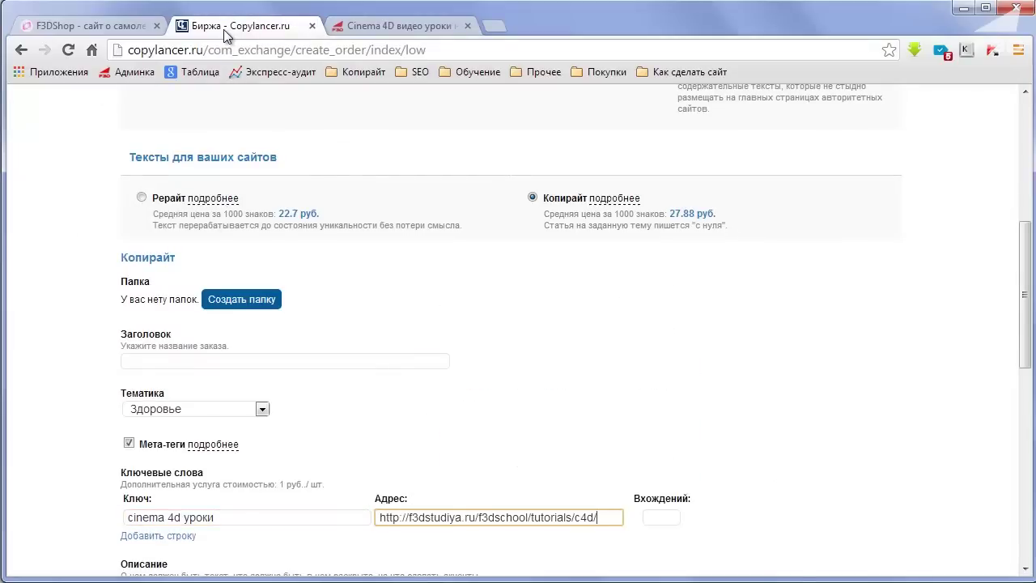
key("Tab")
scroll(224, 33, "down", 1)
type("1")
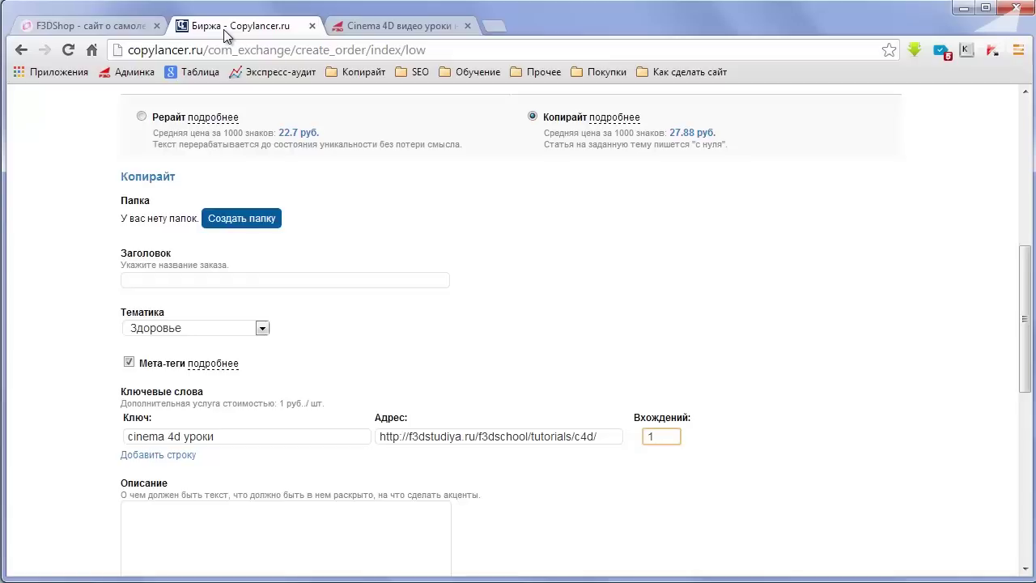
scroll(223, 36, "down", 4)
scroll(223, 29, "up", 1)
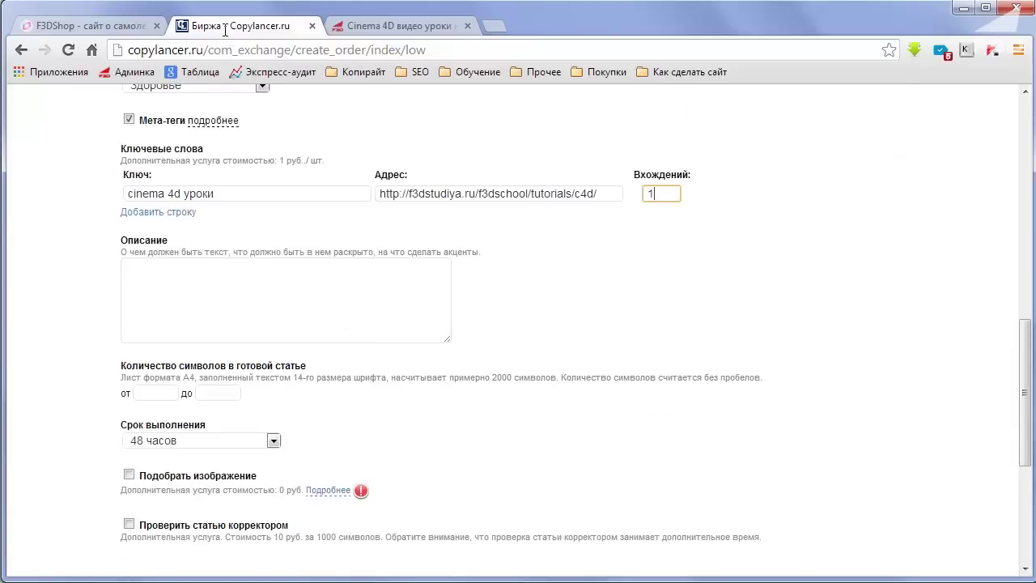
Copy the keyword text 'cinema 4d уроки' and open a new blank tab
key("shift+Tab")
key("shift+Tab")
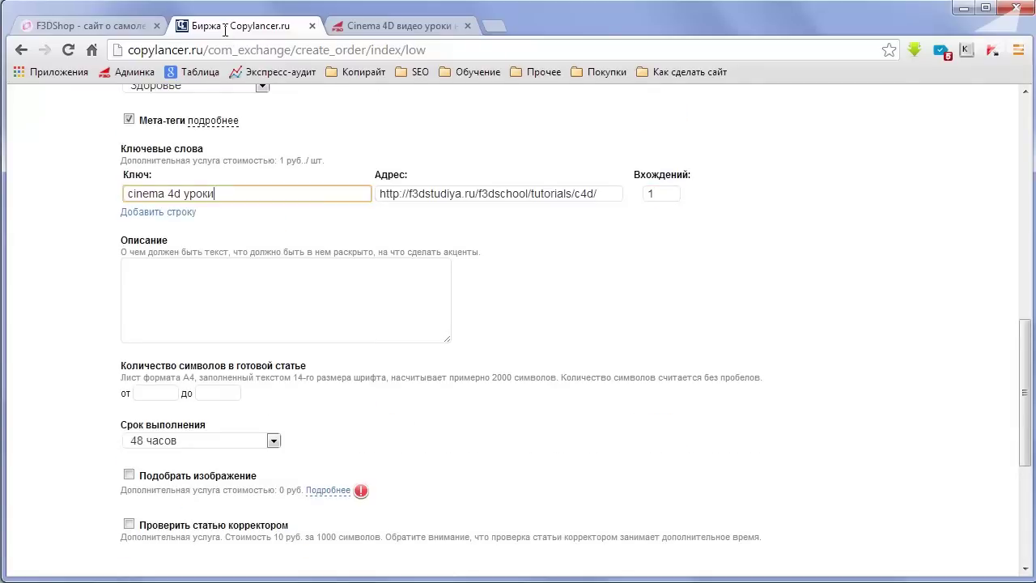
key("shift+Left")
key("shift+Left")
key("shift+Left")
key("shift+Left")
key("shift+Left")
key("shift+Left")
key("shift+Right")
key("shift+Right")
key("shift+Right")
key("shift+Right")
key("shift+Right")
key("shift+Right")
key("ctrl+t")
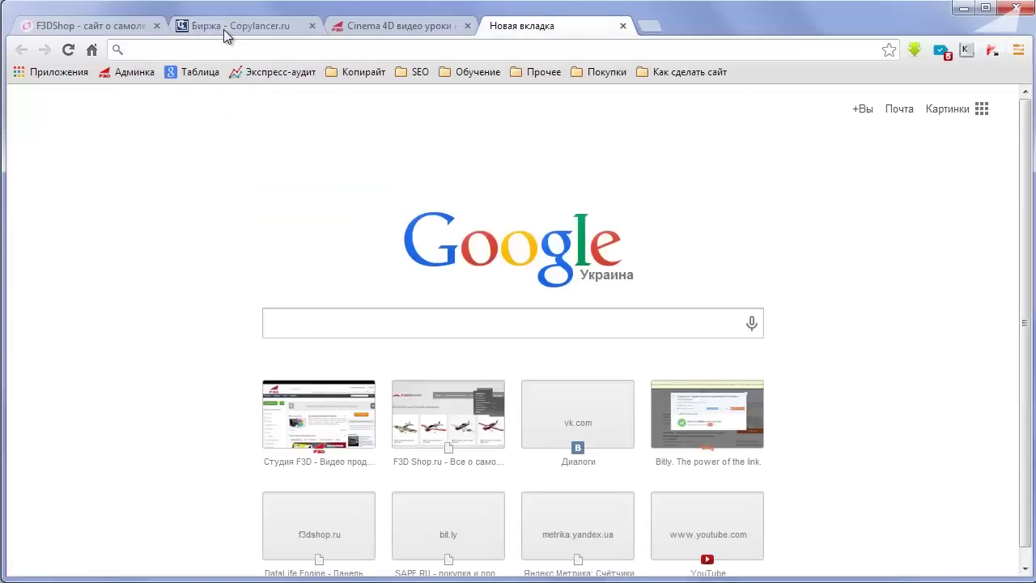
Search Google for 'cinema 4d уроки', review the results, then return to Copylancer
type("cinema ")
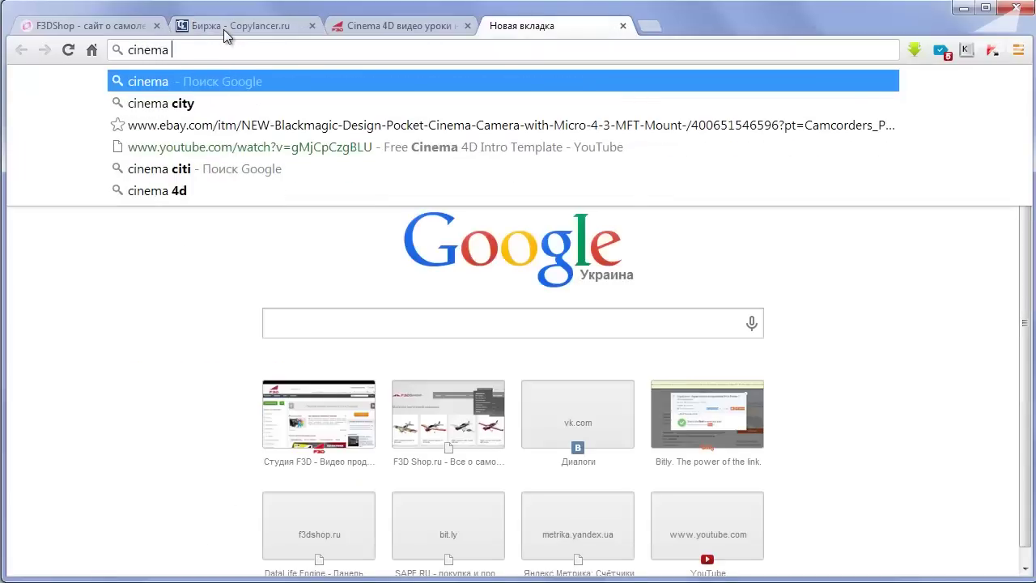
type("4d уроки")
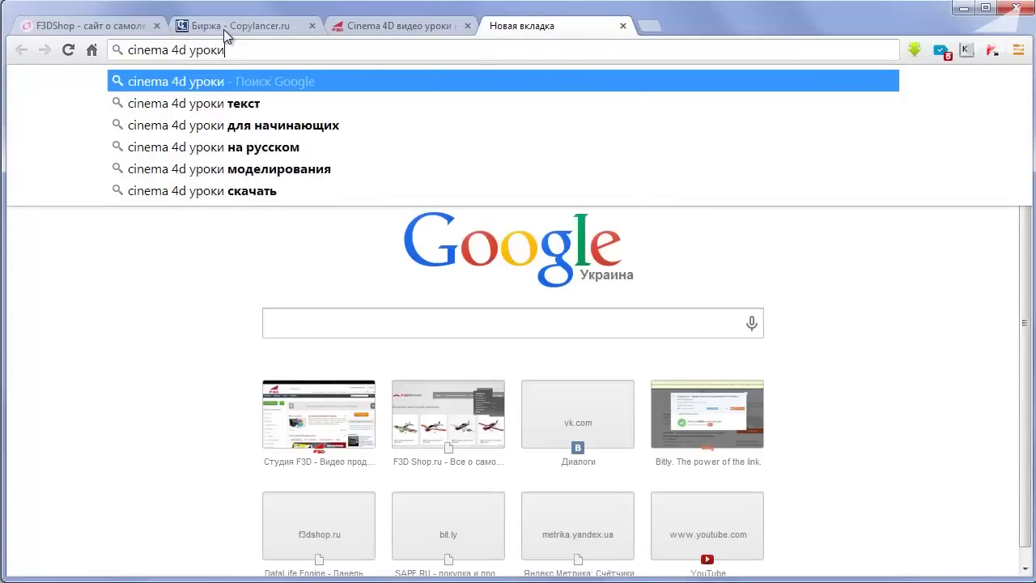
key("Return")
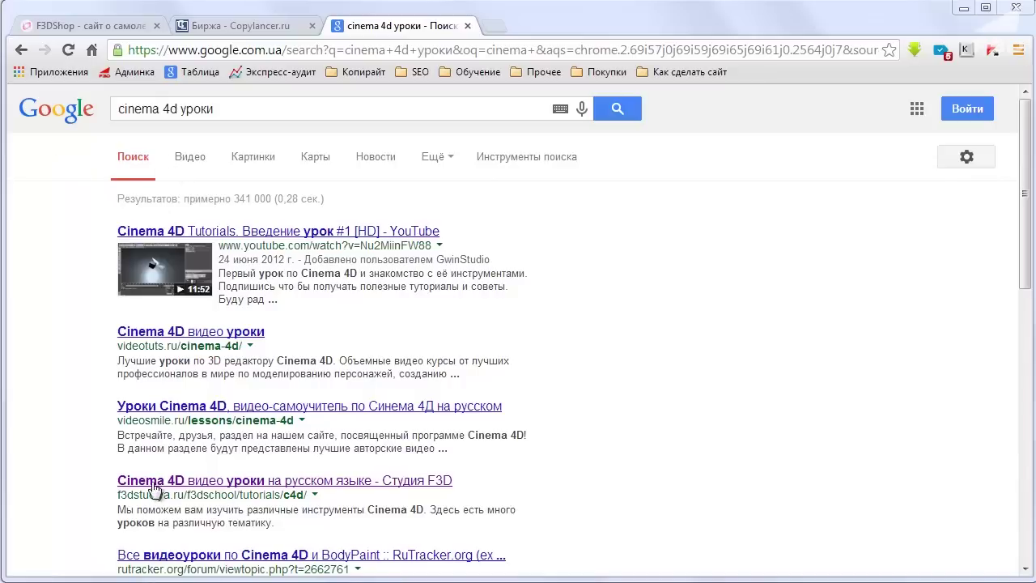
left_click(154, 109)
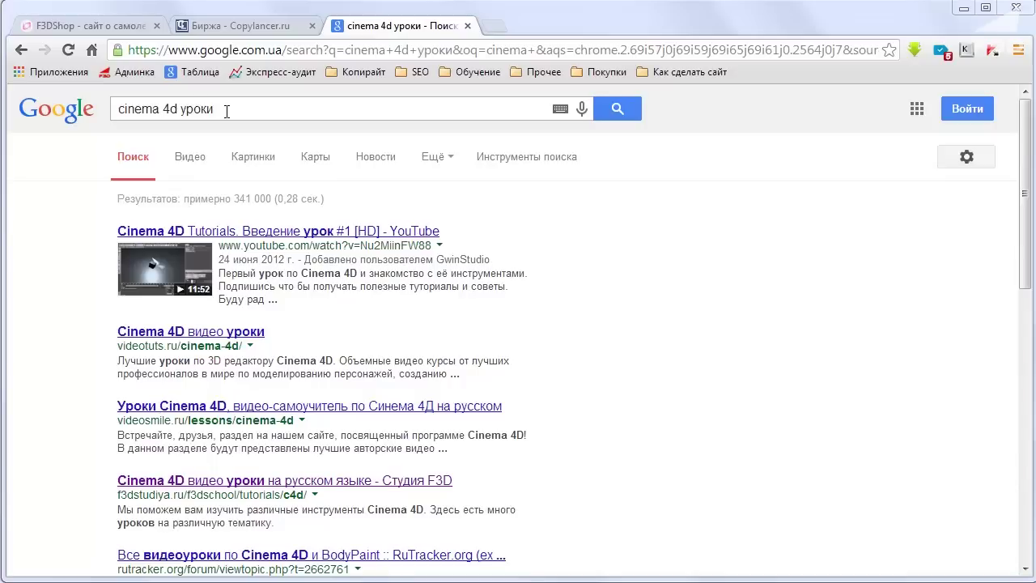
left_click(228, 112, "shift")
key("ctrl+a")
left_click(227, 106)
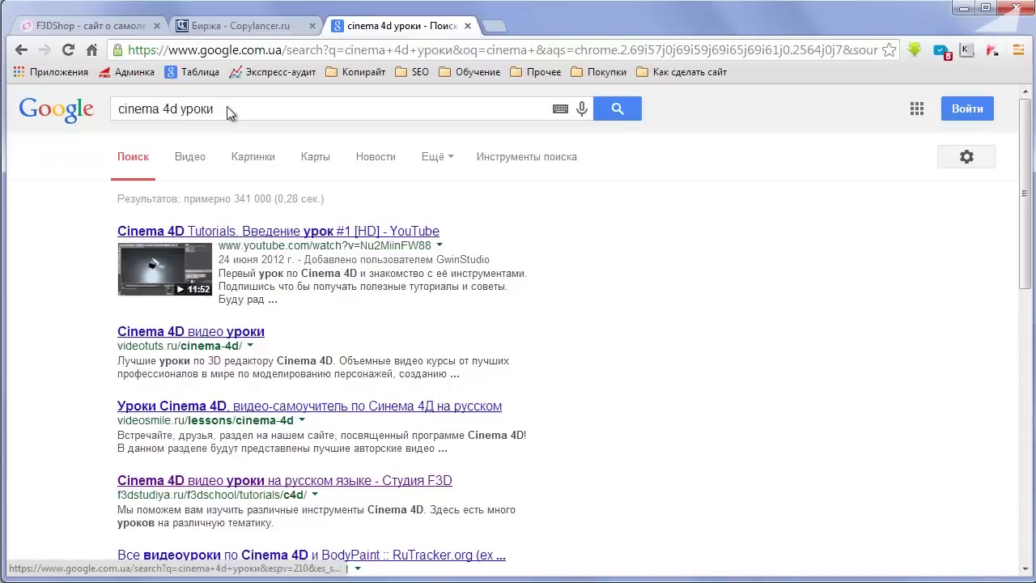
key("ctrl+shift+Tab")
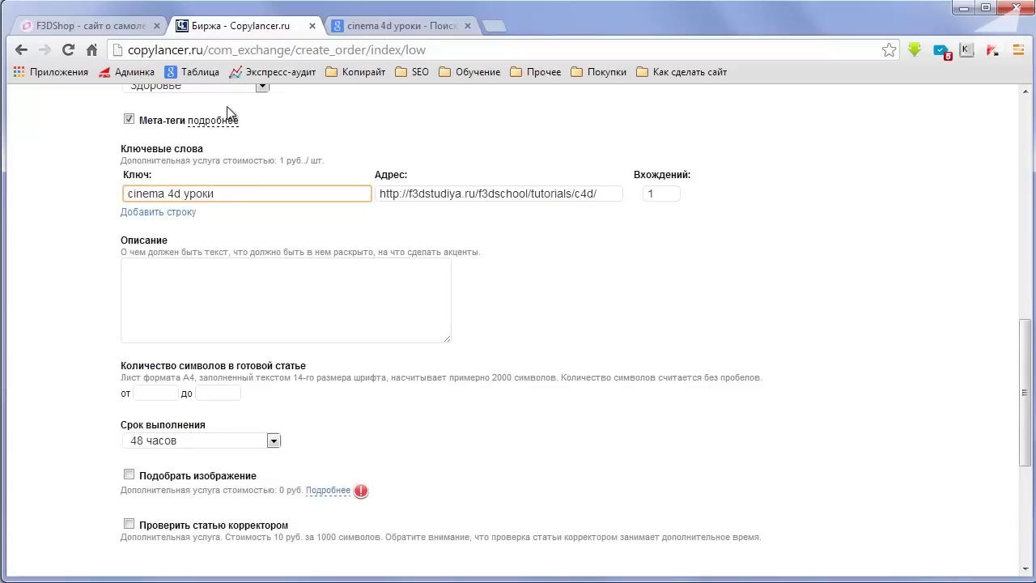
Scroll through the order form to check the cinema 4d уроки keyword row and its tutorials URL
key("Tab")
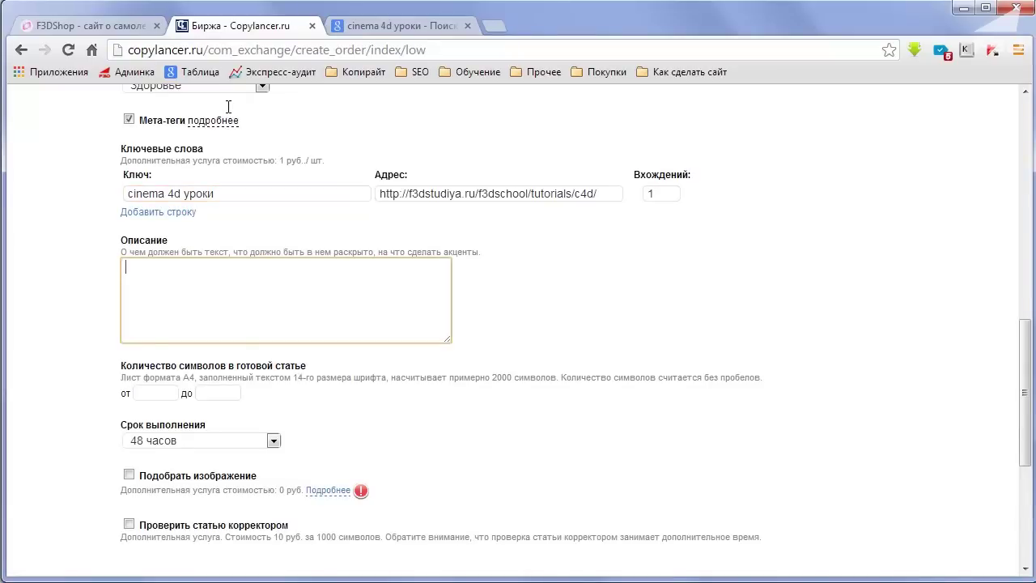
scroll(228, 107, "up", 2)
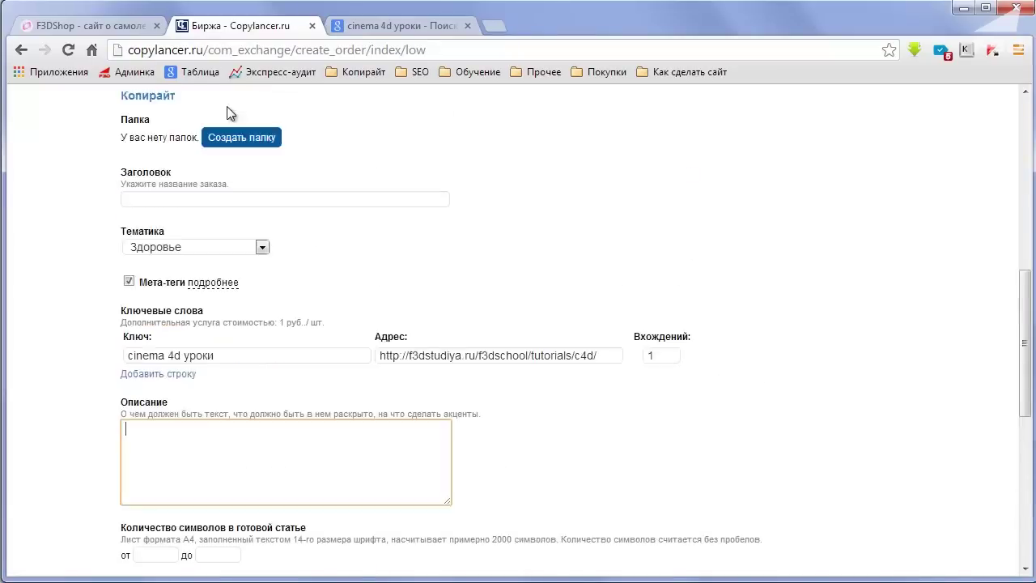
scroll(227, 113, "up", 2)
scroll(227, 113, "down", 2)
scroll(229, 107, "down", 2)
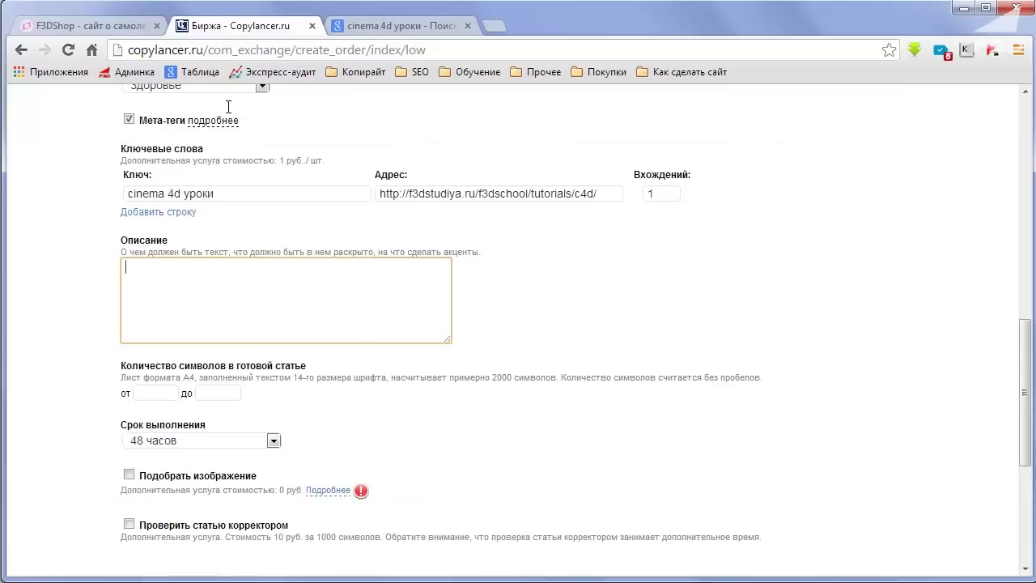
scroll(228, 107, "up", 1)
scroll(229, 107, "up", 2)
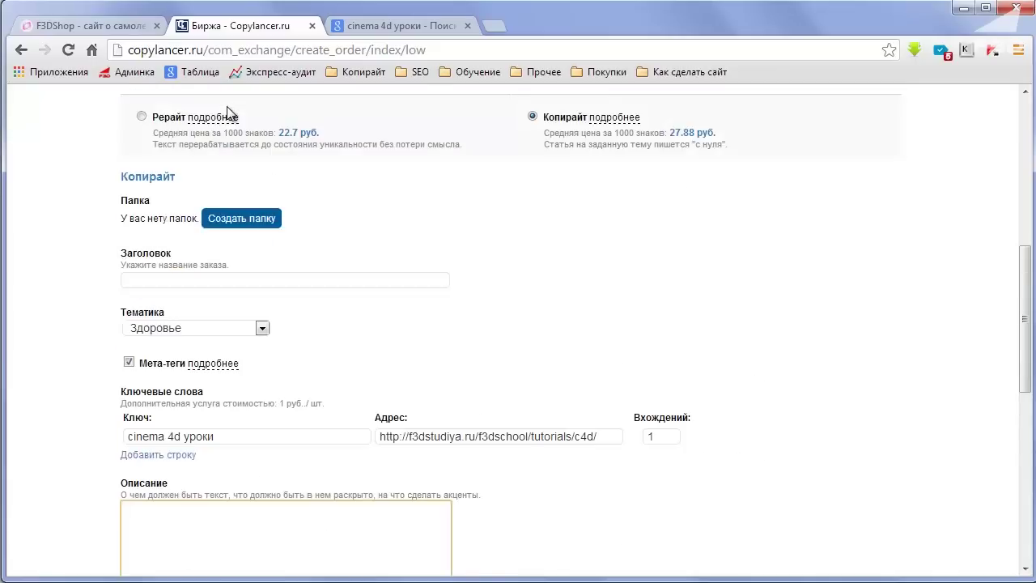
scroll(227, 113, "down", 3)
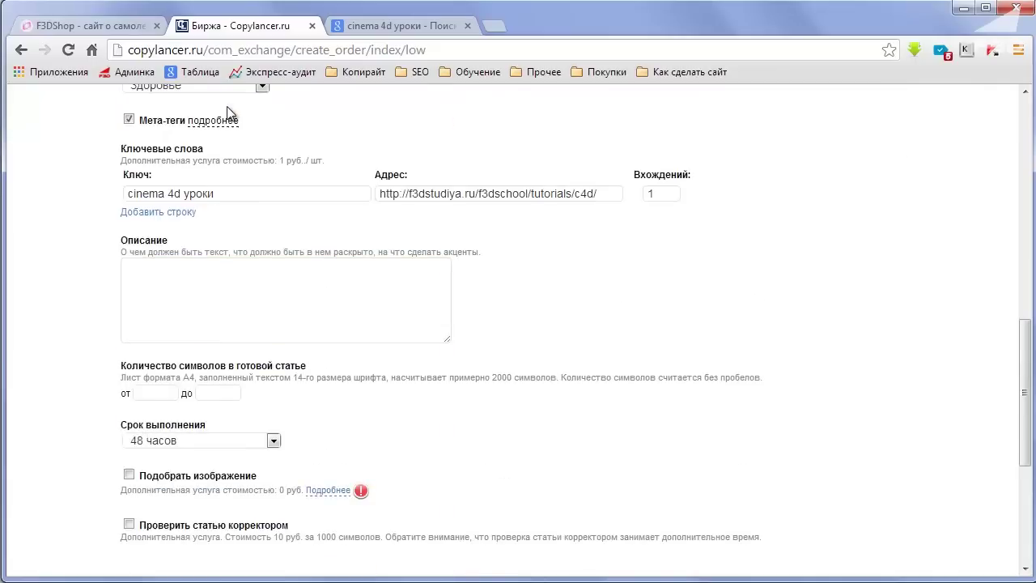
scroll(229, 109, "down", 3)
scroll(229, 107, "up", 3)
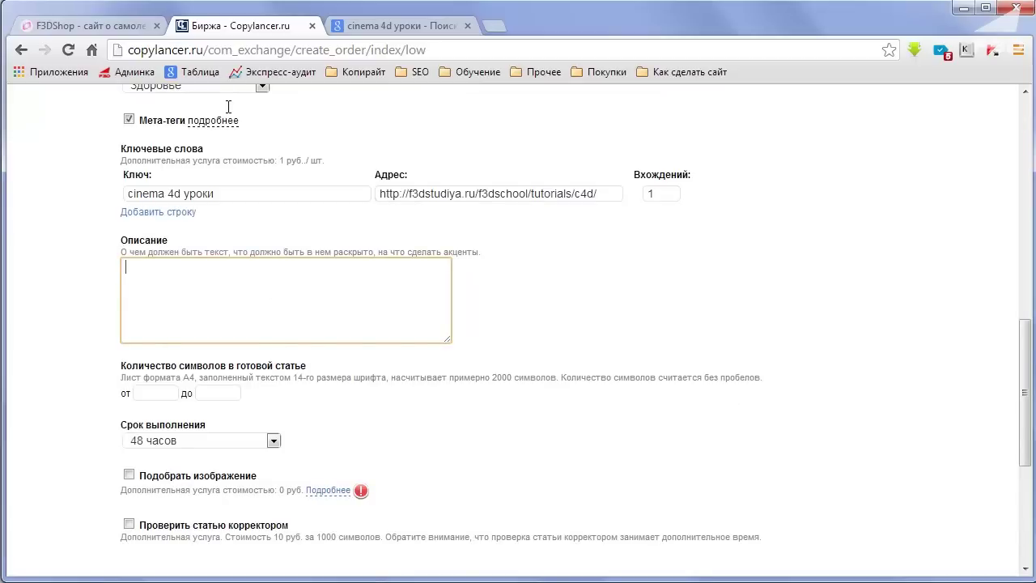
scroll(228, 107, "up", 2)
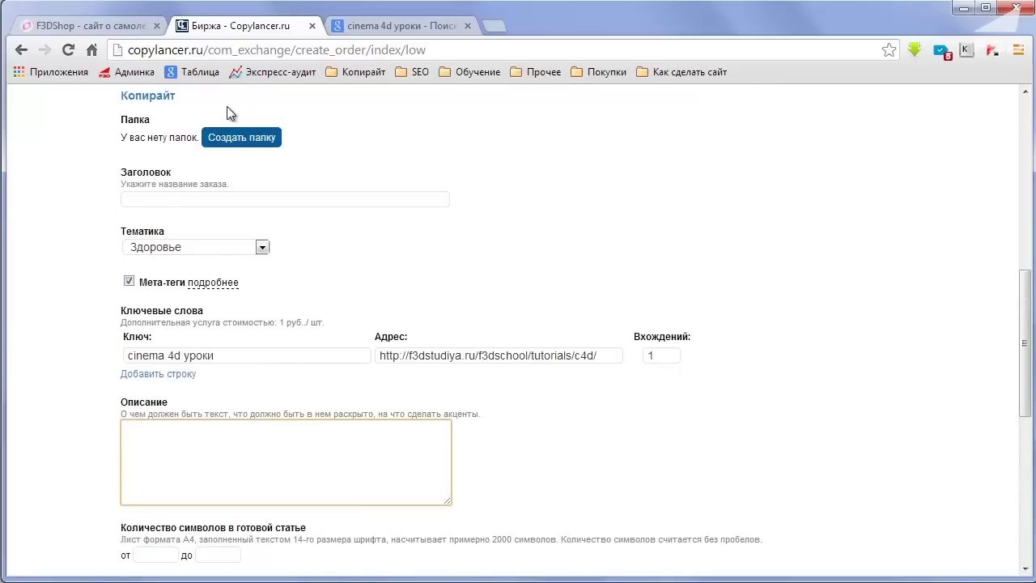
scroll(228, 107, "down", 2)
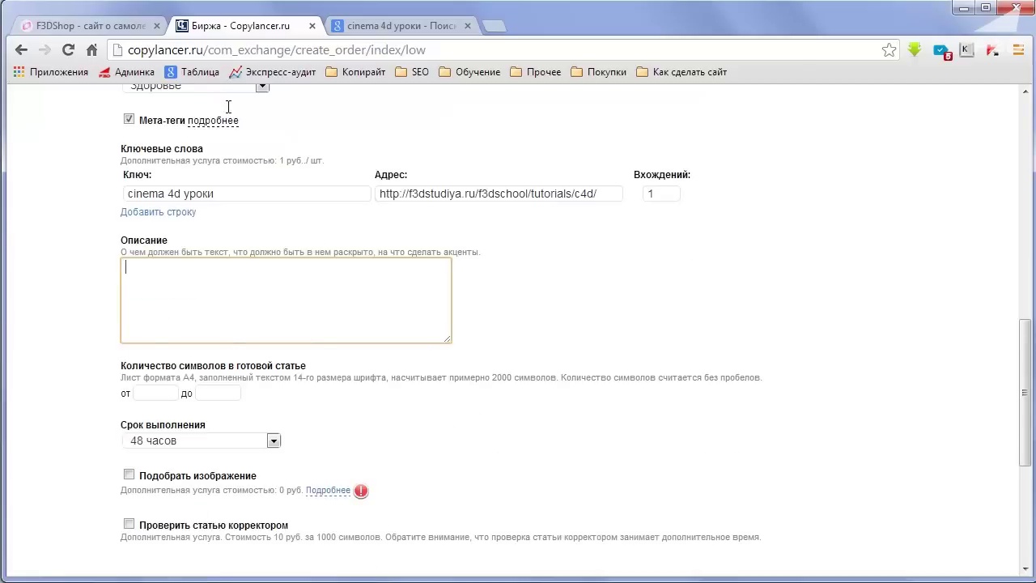
Move past the still-empty description to the minimum character count field
key("Tab")
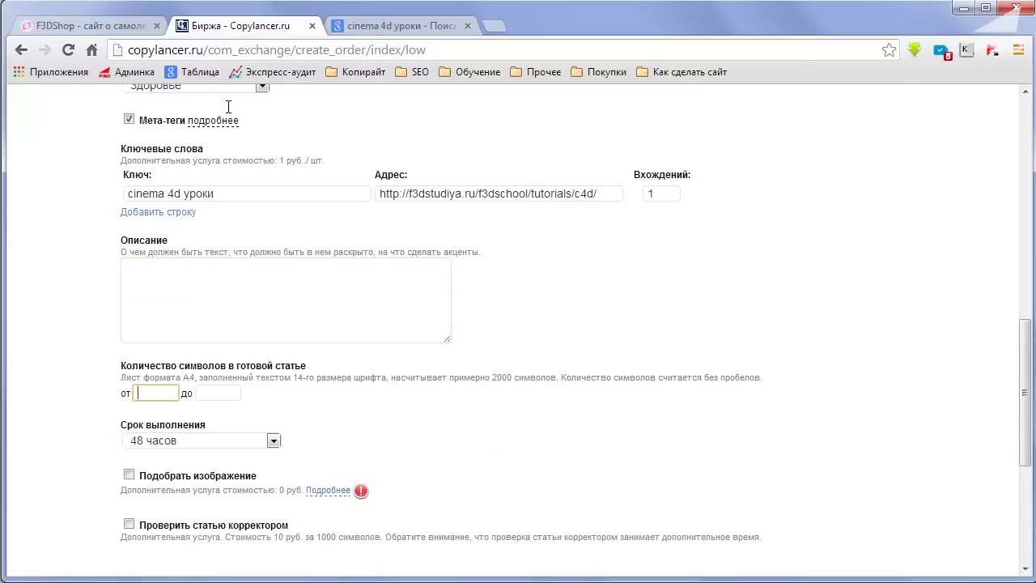
key("shift+Tab")
scroll(228, 107, "down", 1)
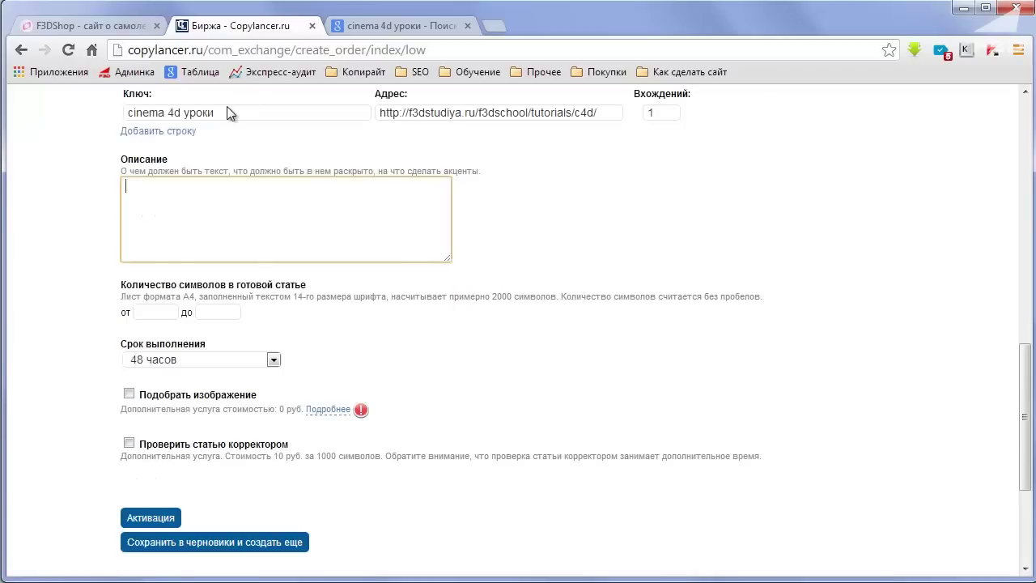
scroll(227, 106, "up", 2)
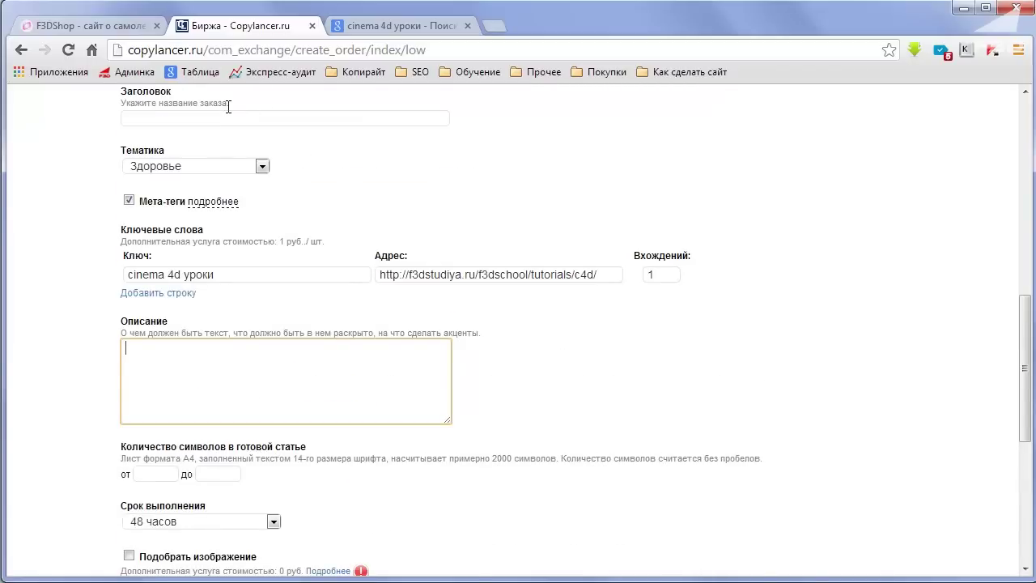
scroll(227, 106, "up", 3)
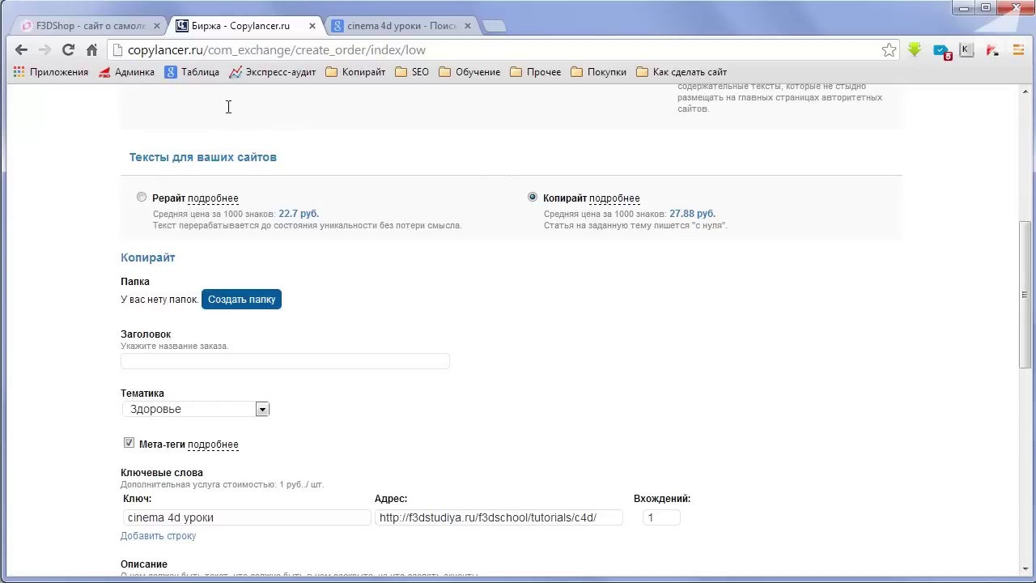
scroll(227, 106, "down", 3)
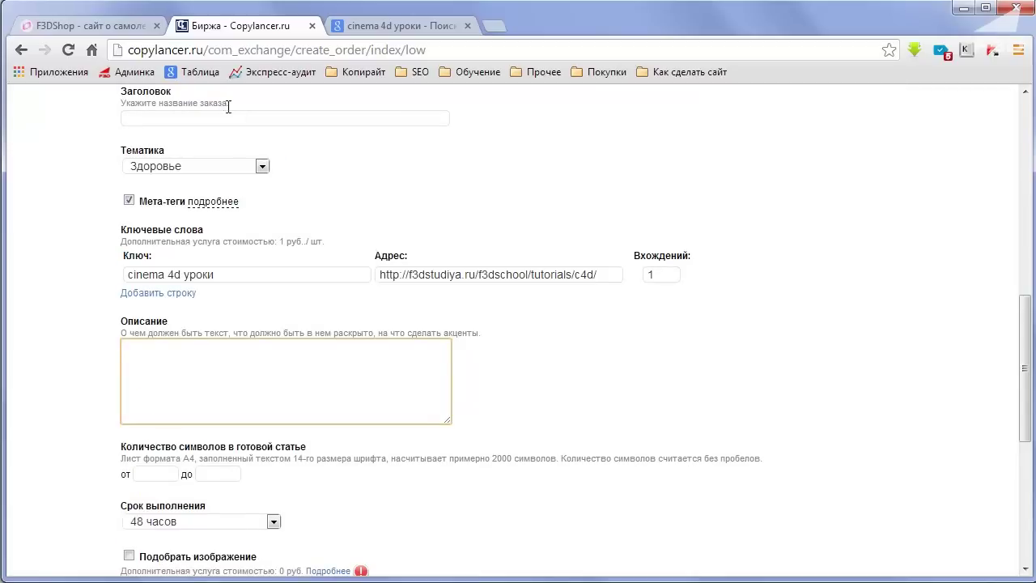
key("Tab")
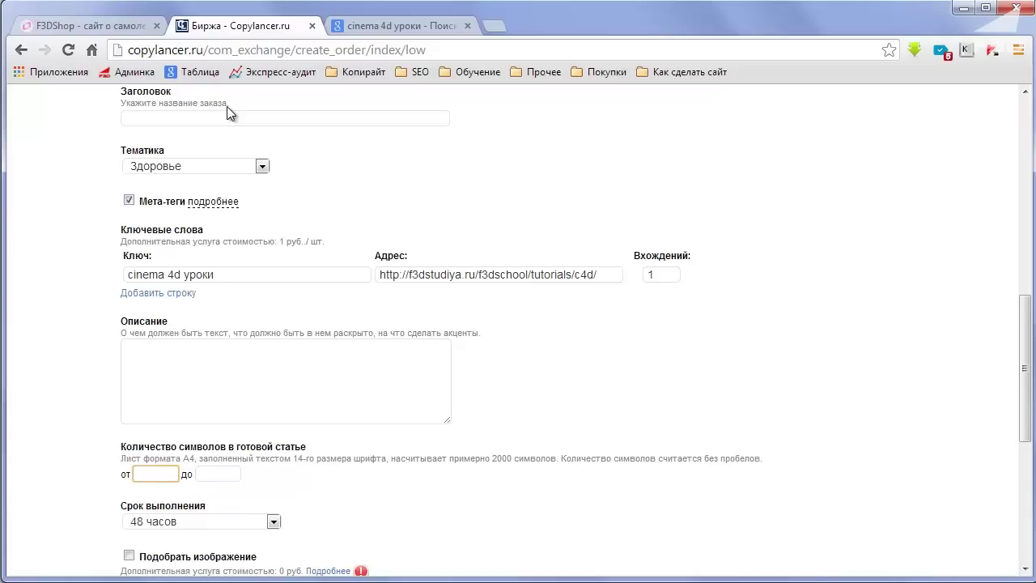
Set the article length to between 2000 and 2100 characters
type("10")
key("BackSpace")
key("BackSpace")
type("2")
type("000")
key("Tab")
type("2")
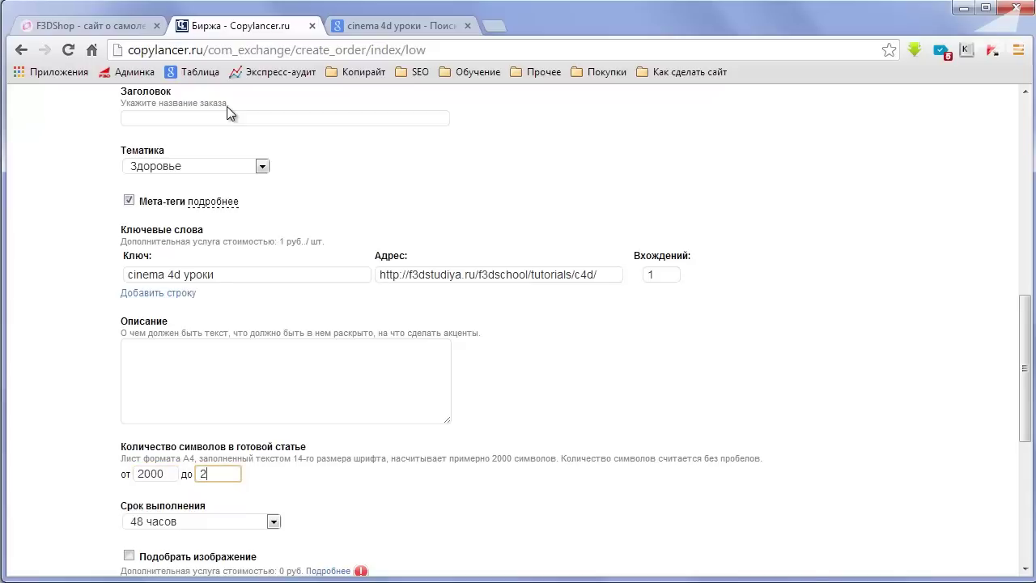
type("100")
scroll(230, 113, "down", 2)
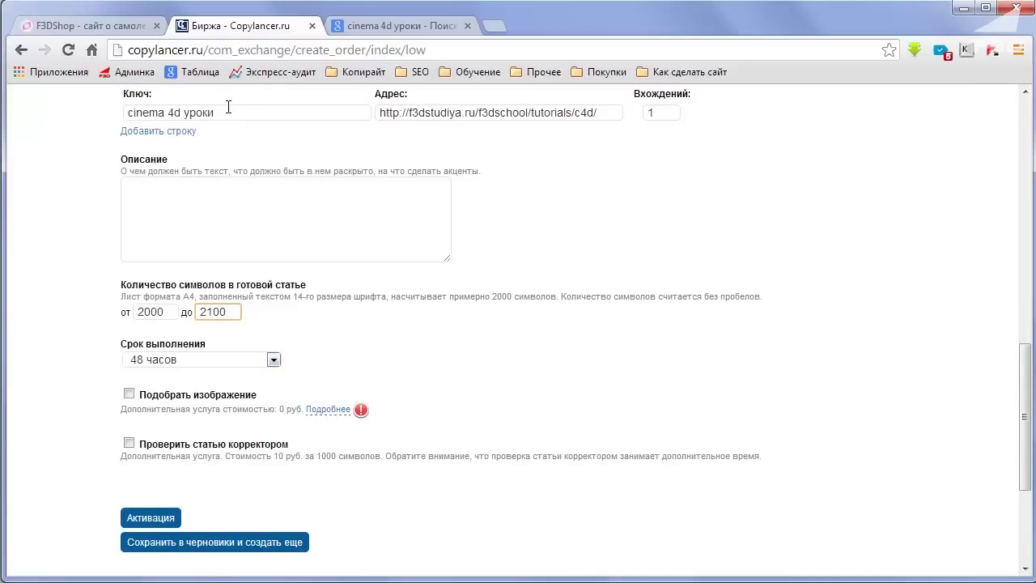
scroll(227, 113, "up", 3)
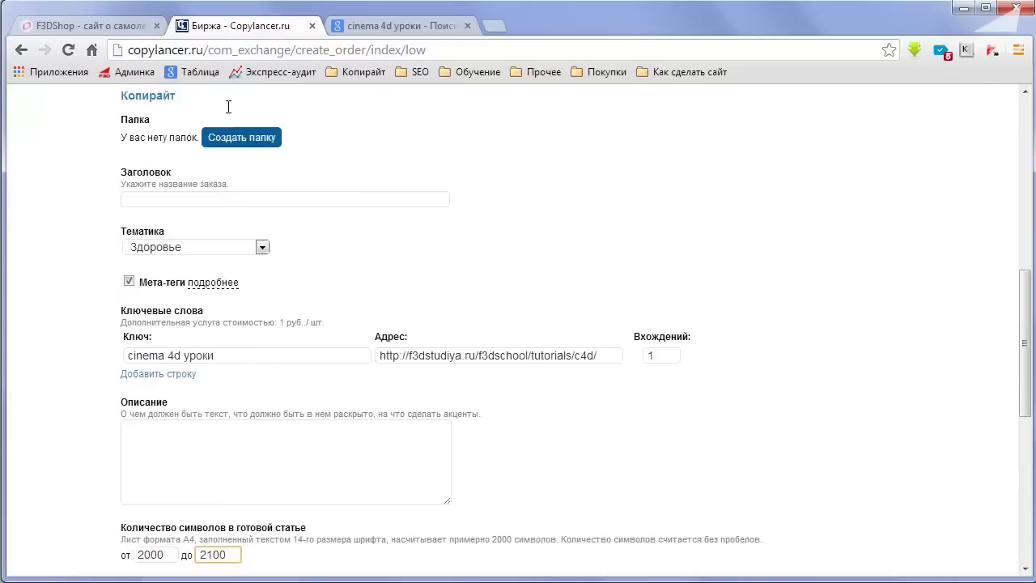
scroll(227, 113, "up", 2)
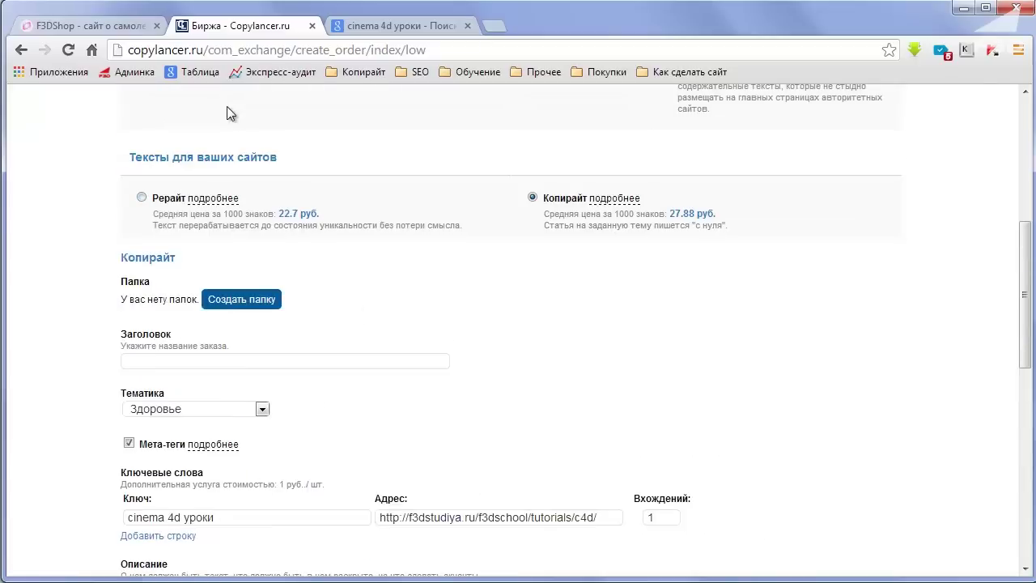
scroll(227, 113, "down", 5)
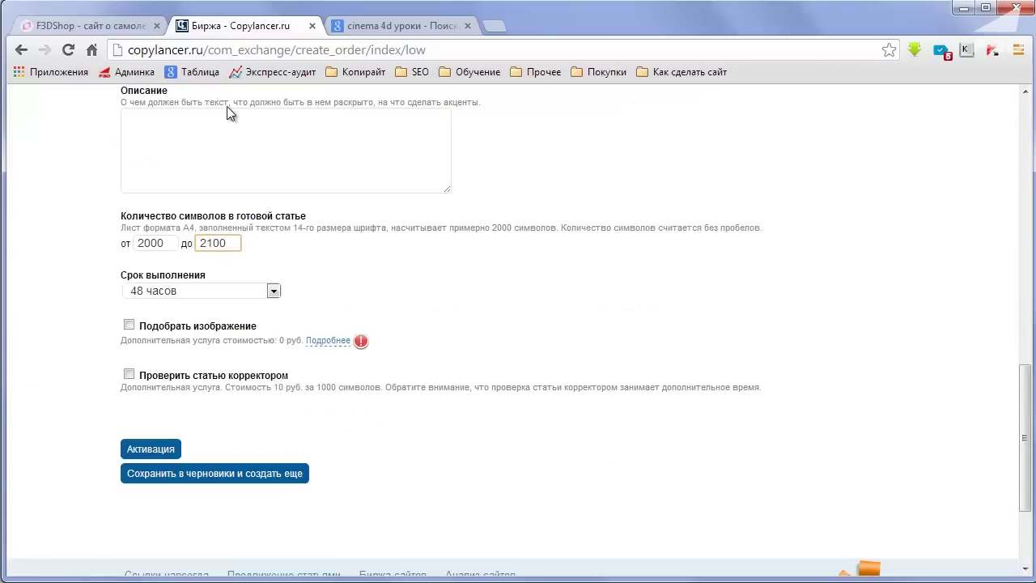
scroll(229, 107, "down", 1)
Move past the 48 часов deadline field and toggle the options below it
key("Tab")
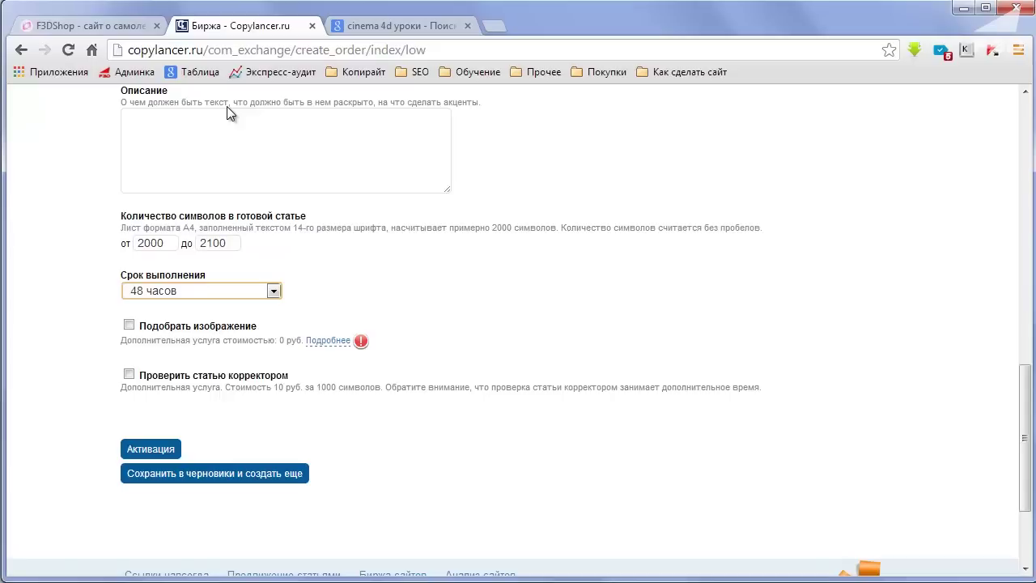
key("Tab")
key("Tab")
key("space")
key("space")
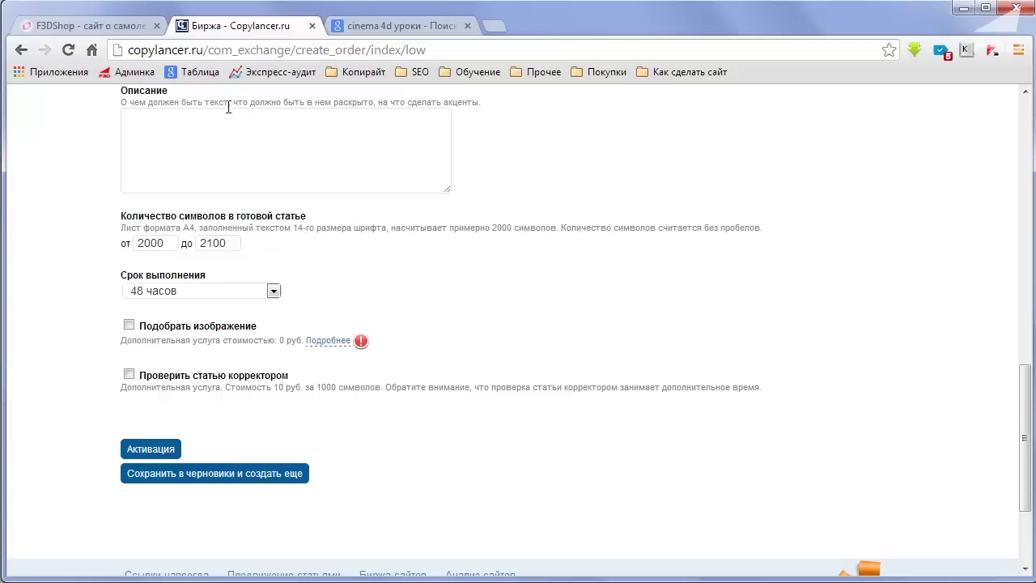
key("space")
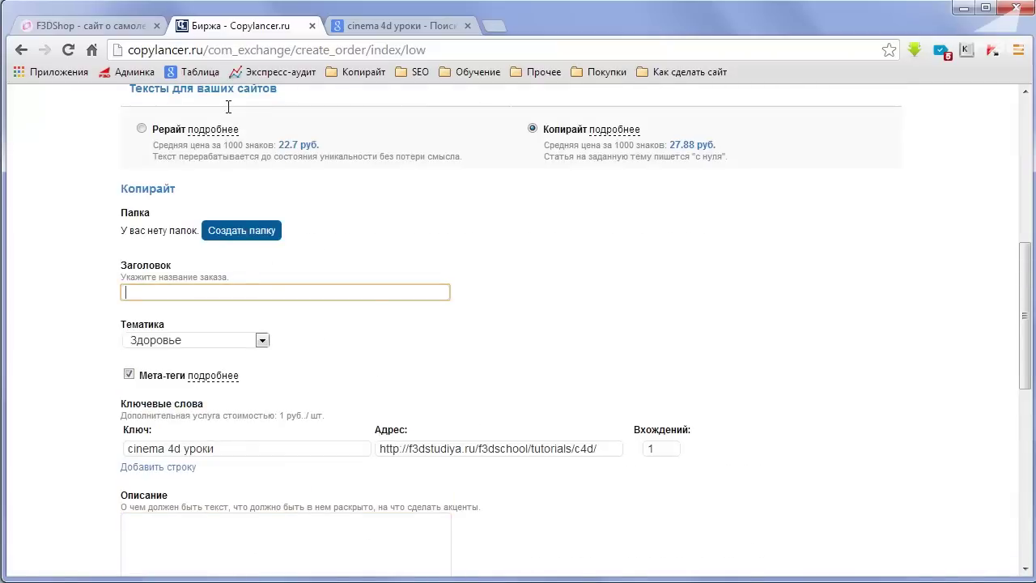
Title the order 'Cinema 4D полезна для вашей фантазии'
type("Cinema ")
type("4D ")
type("по")
type("ел")
key("BackSpace")
key("BackSpace")
type("л")
type("езна для")
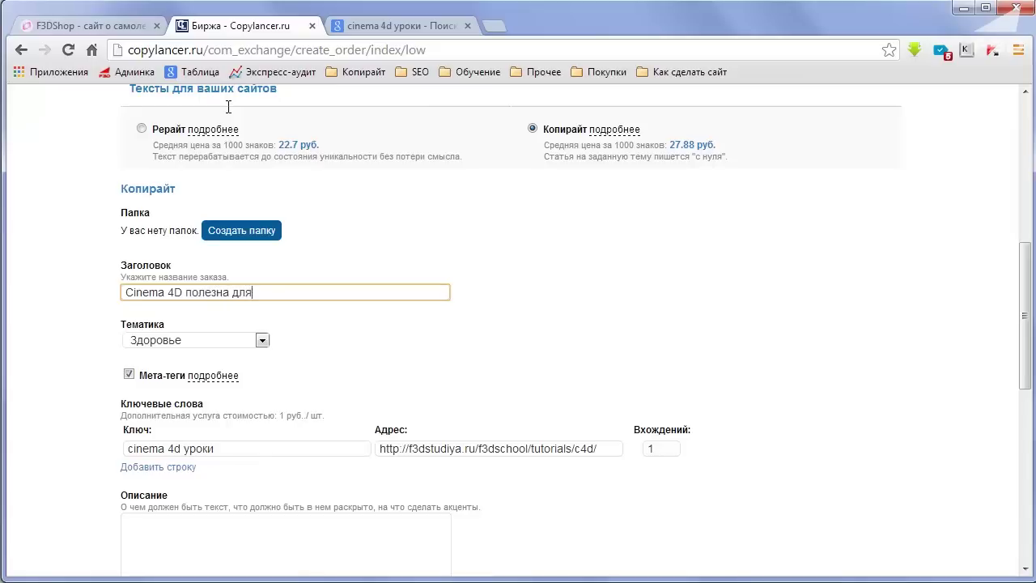
type(" вашей фан")
type("тазии")
scroll(228, 107, "down", 2)
scroll(228, 113, "down", 3)
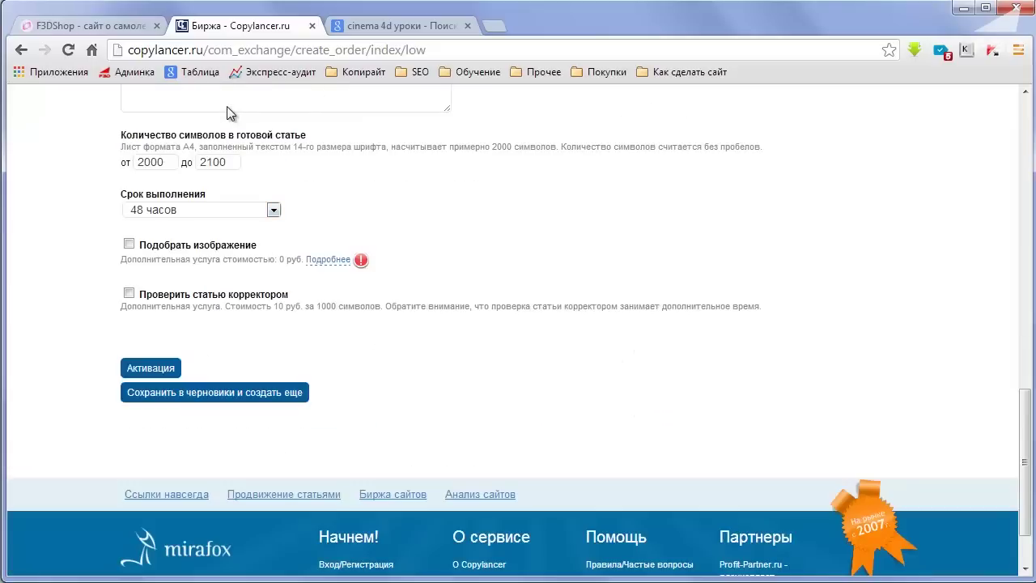
scroll(229, 113, "down", 1)
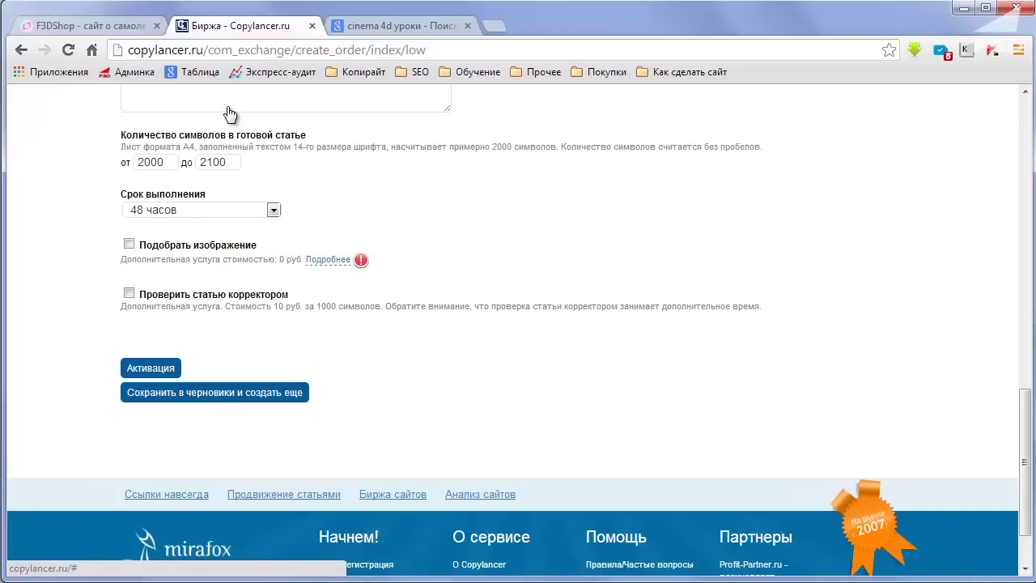
Enter the description 'Написать уникальную статью для сайта f3dstudiya.ru'
scroll(229, 113, "up", 3)
scroll(229, 113, "up", 5)
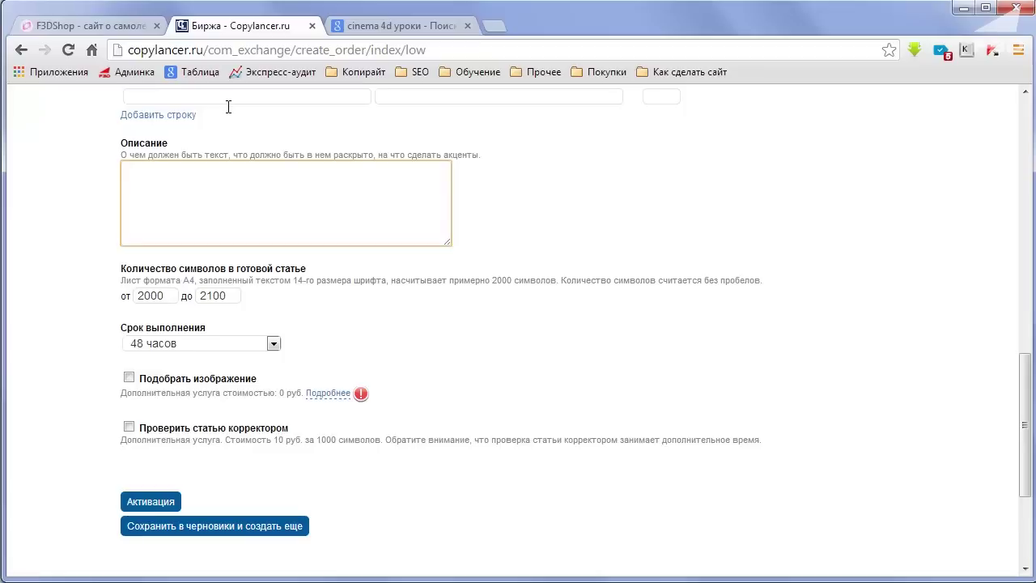
type("Написать ун")
type("икальную стат")
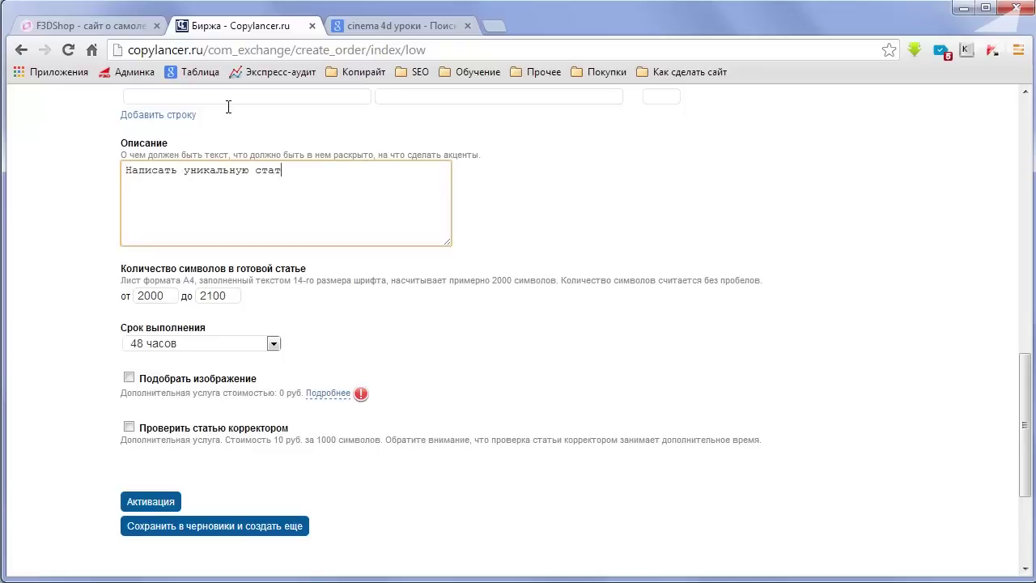
type("ью для ")
type("сайта f")
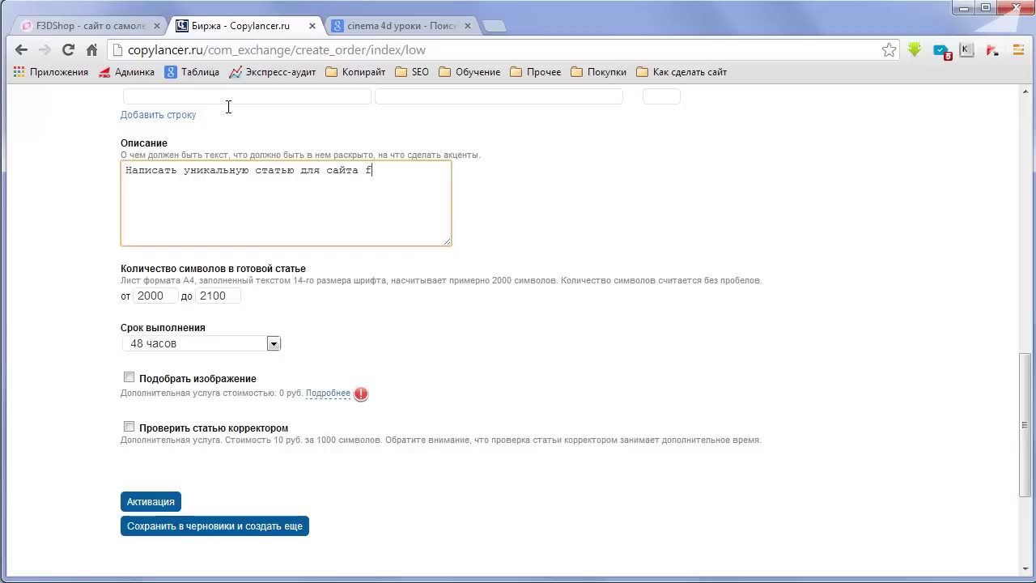
type("3dstudiya.")
type("ru")
Scroll down the order form to the activation options
scroll(229, 107, "down", 2)
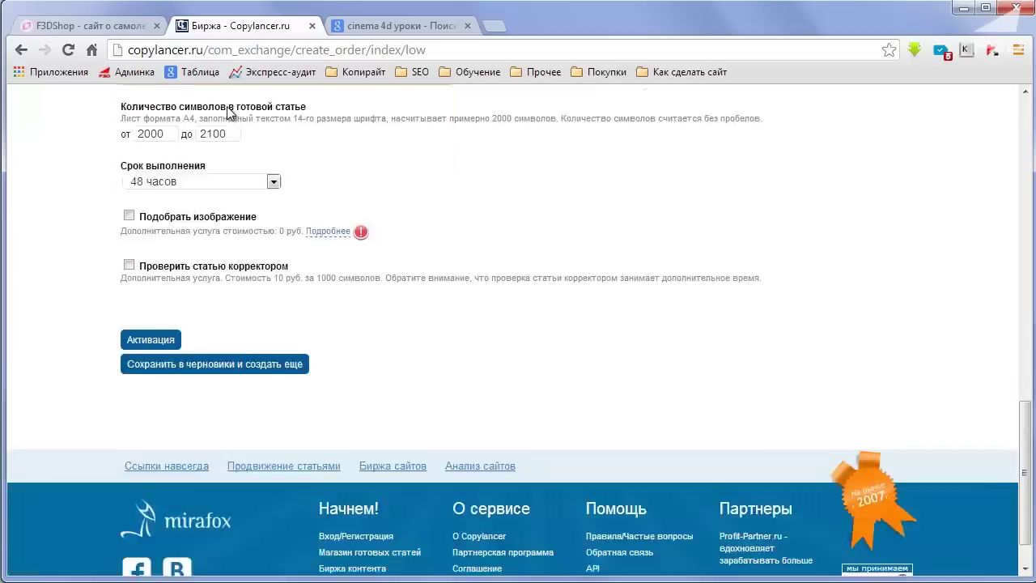
scroll(230, 114, "down", 2)
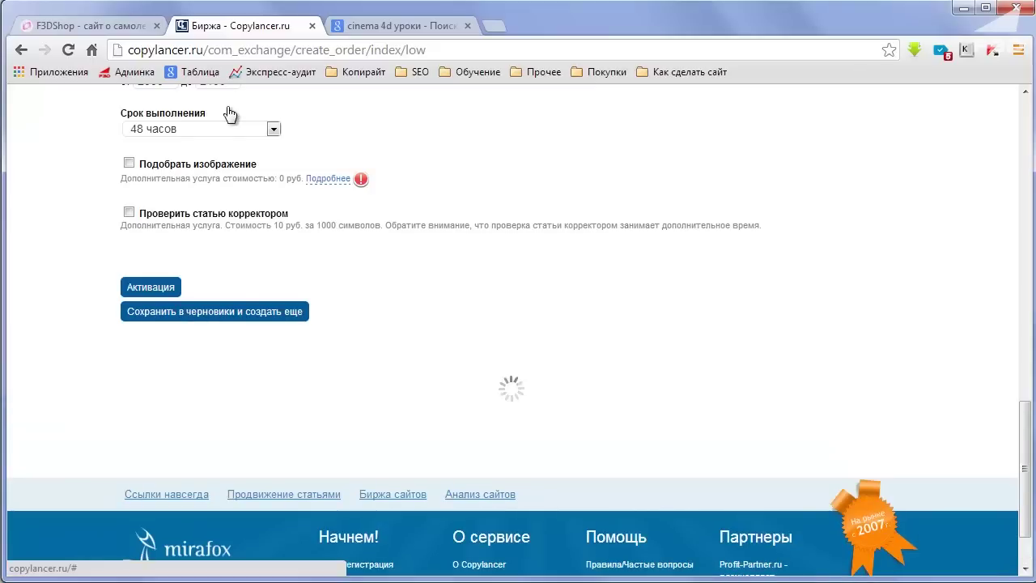
scroll(229, 109, "down", 2)
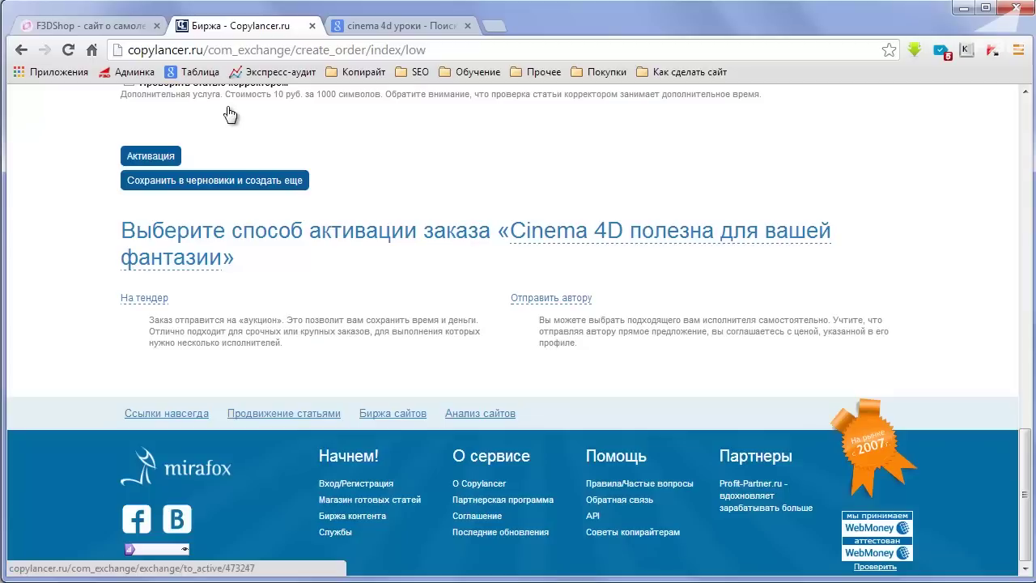
Send the order to tender, restricted to authors from the Избранные list
left_click(230, 115)
scroll(228, 113, "down", 2)
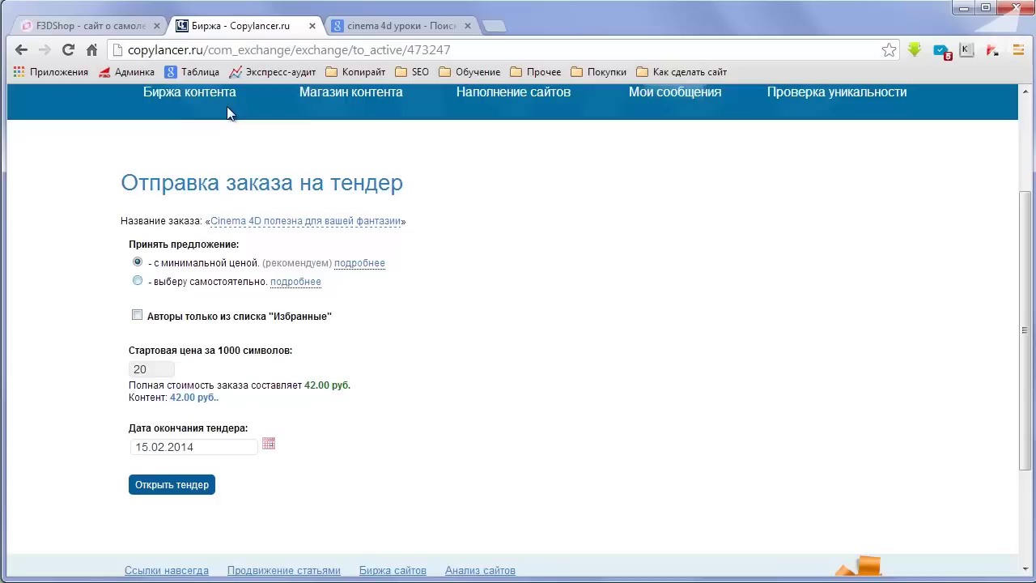
key("space")
scroll(229, 110, "up", 2)
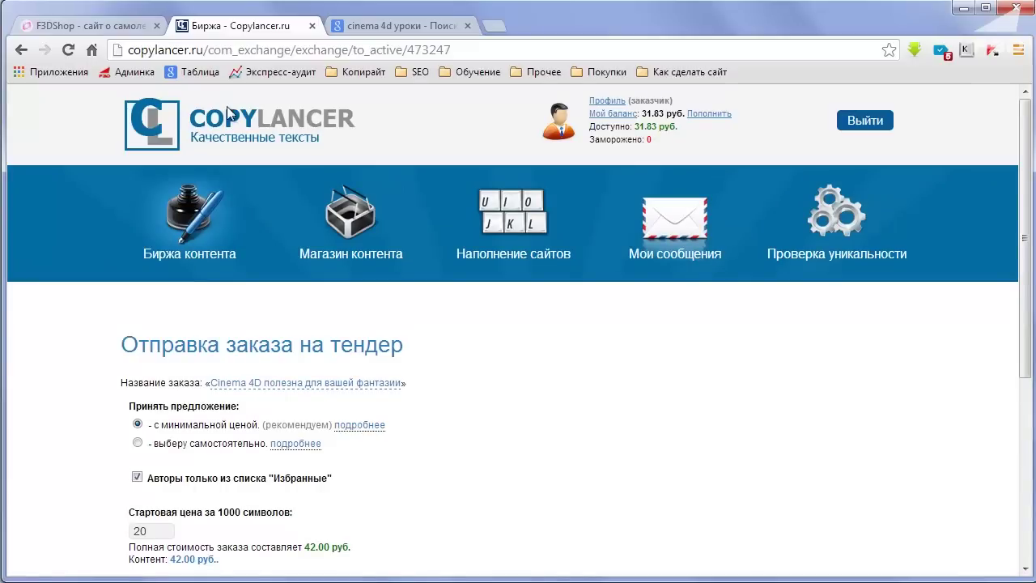
scroll(228, 109, "down", 3)
scroll(228, 111, "up", 2)
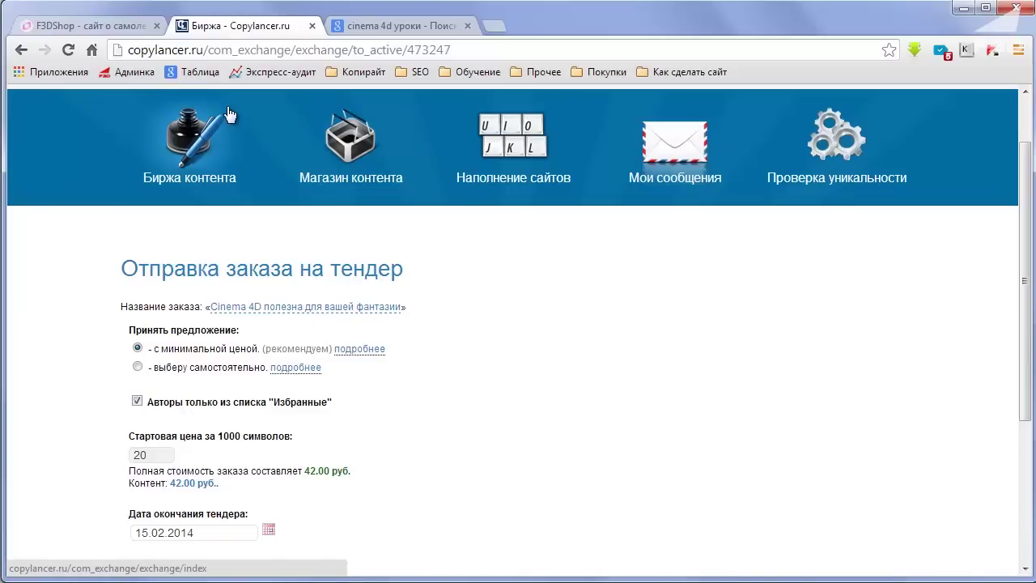
Go from the Биржа контента overview to a fresh Добавить заказ form
left_click(228, 114)
scroll(229, 114, "down", 2)
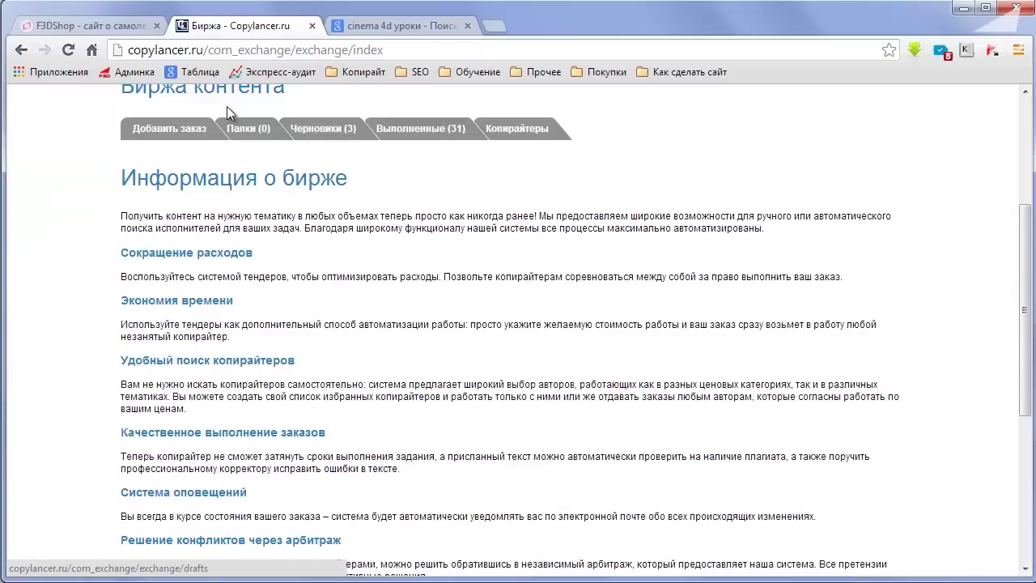
left_click(228, 114)
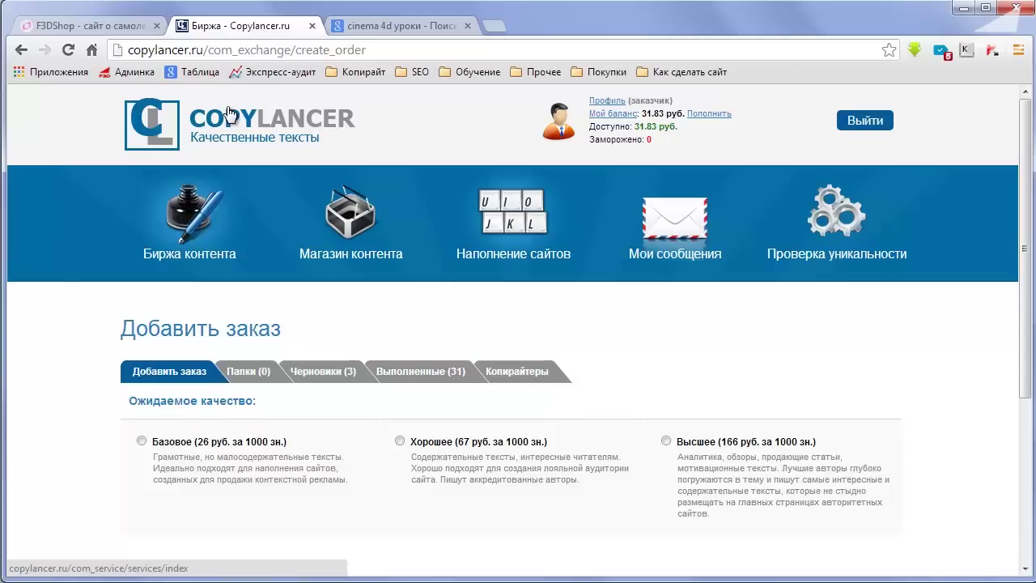
Open the Наполнение сайтов page and read through its RSS news-feed service description
left_click(228, 108)
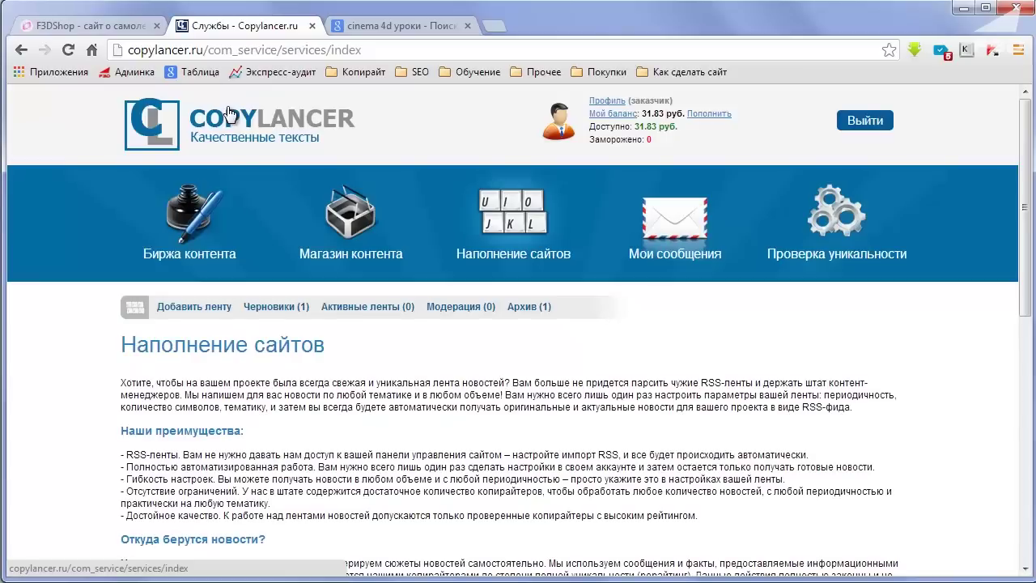
scroll(227, 107, "down", 2)
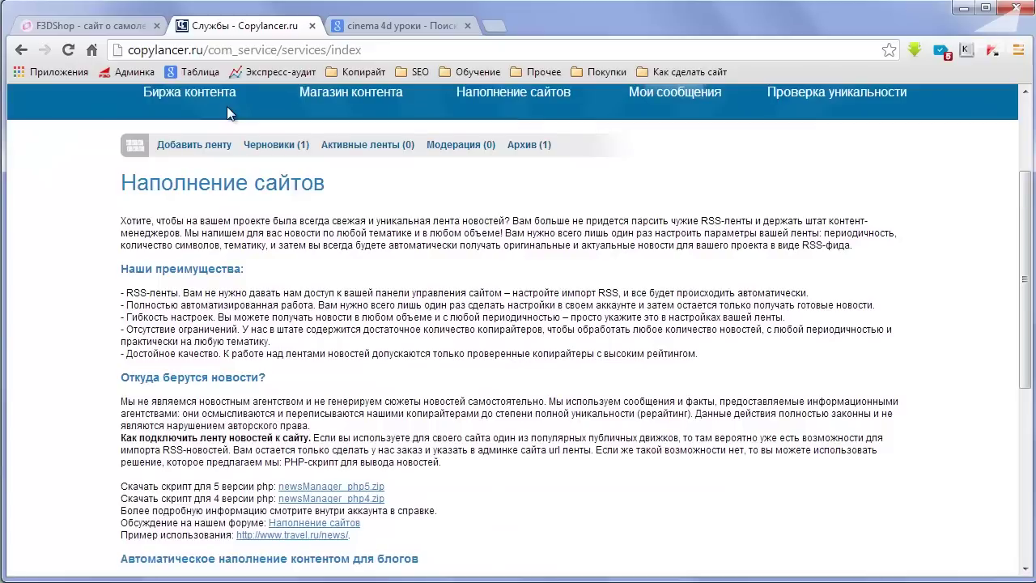
scroll(227, 113, "down", 1)
scroll(228, 113, "down", 1)
scroll(227, 113, "up", 3)
scroll(227, 113, "down", 4)
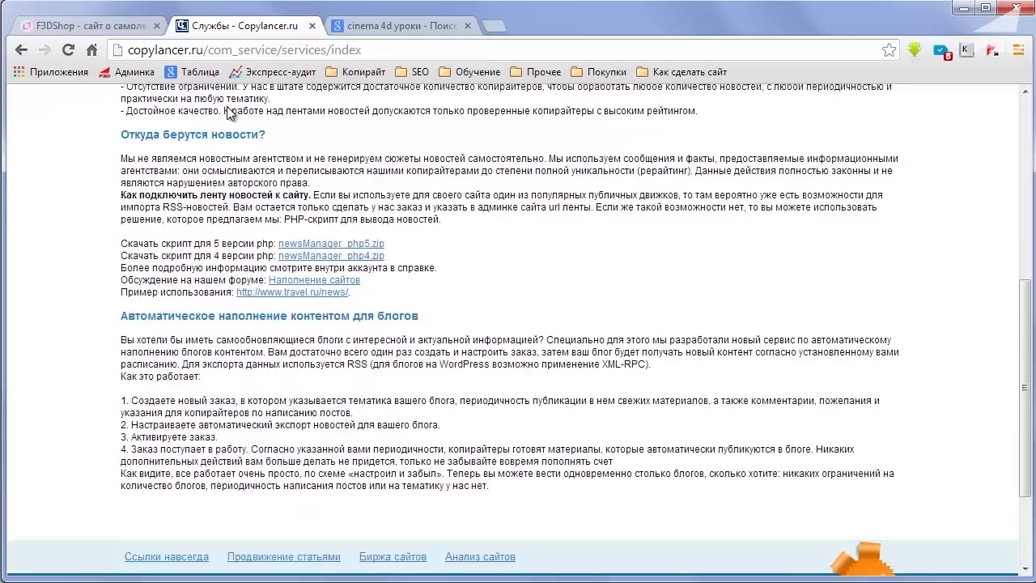
scroll(227, 112, "down", 3)
scroll(228, 111, "up", 3)
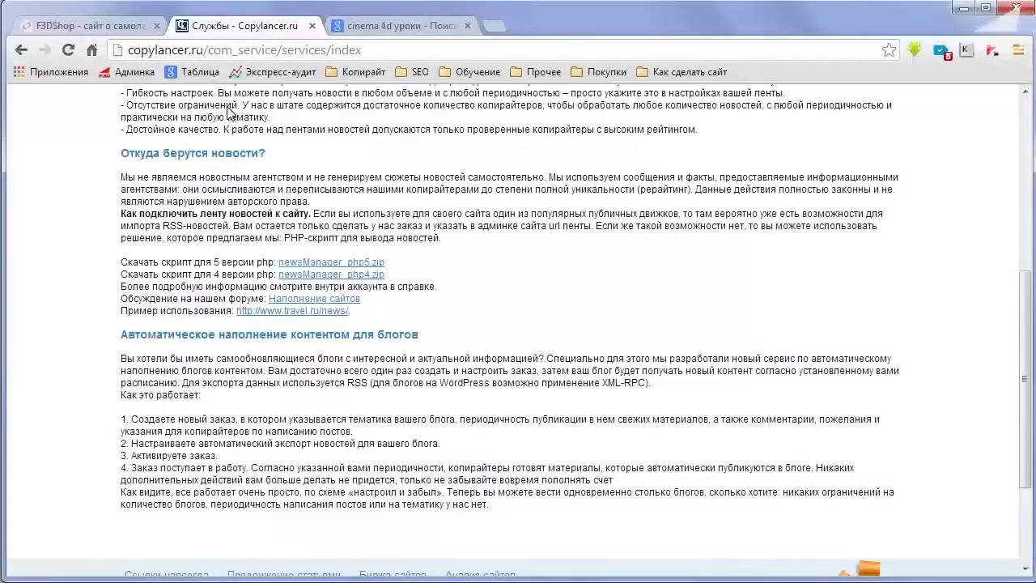
scroll(227, 113, "up", 4)
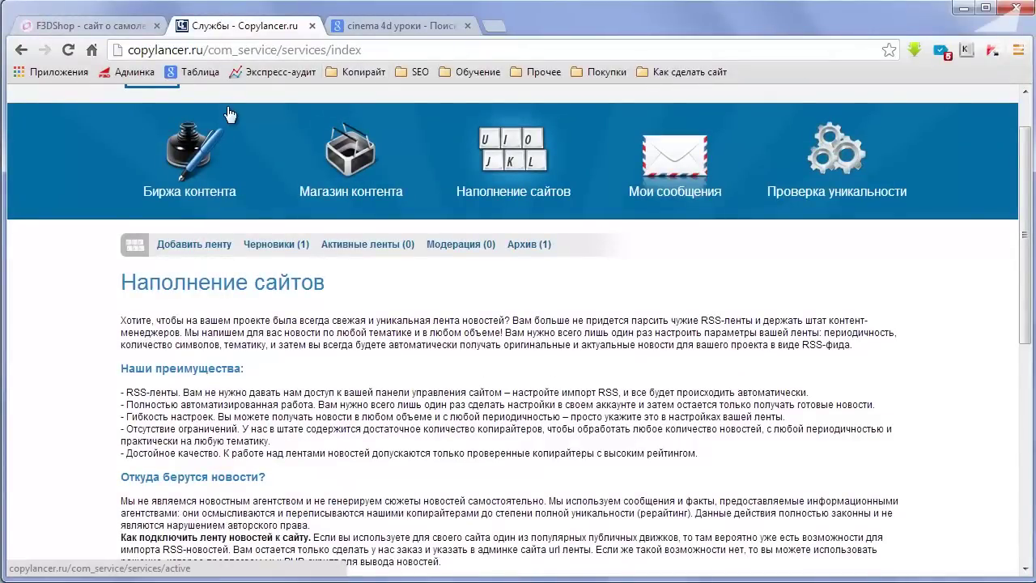
scroll(228, 109, "down", 2)
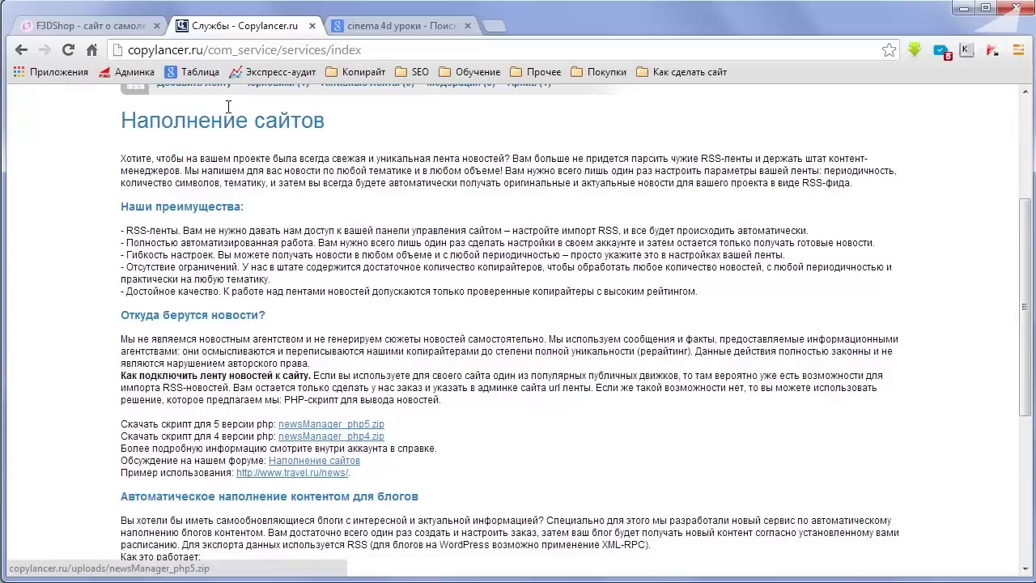
scroll(228, 109, "down", 3)
scroll(228, 112, "up", 4)
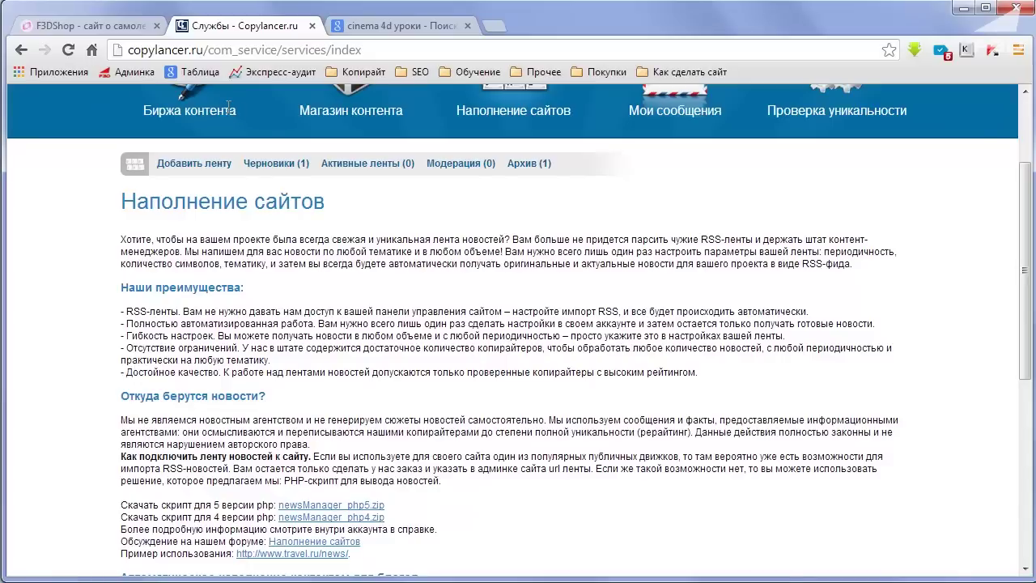
scroll(229, 108, "down", 2)
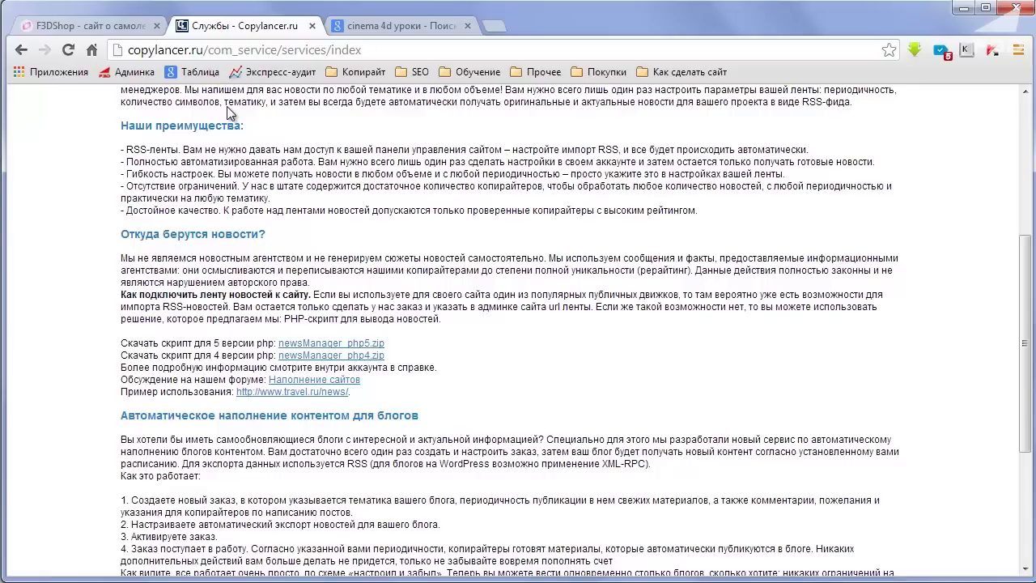
scroll(229, 111, "down", 3)
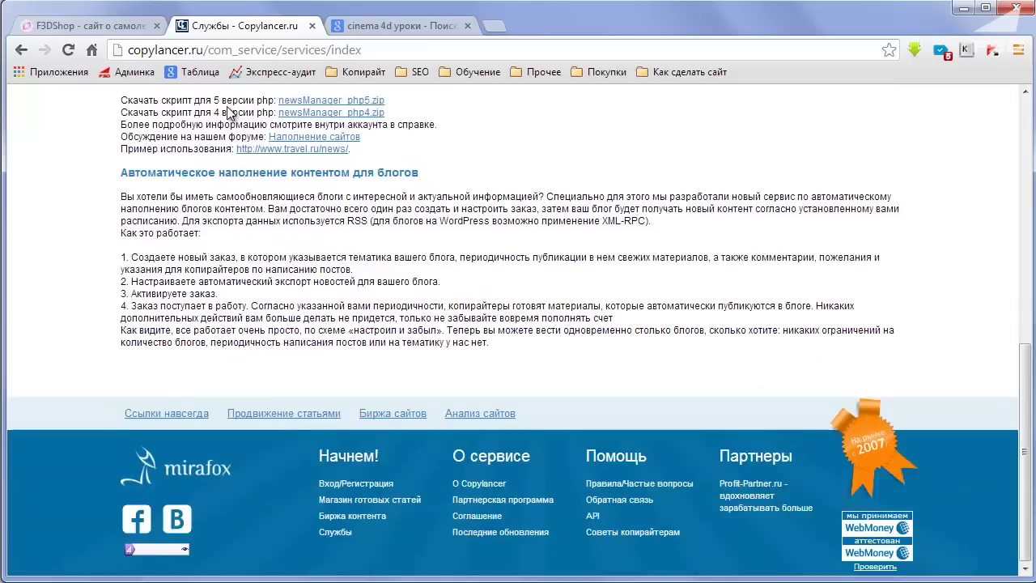
scroll(229, 110, "up", 4)
scroll(229, 111, "up", 3)
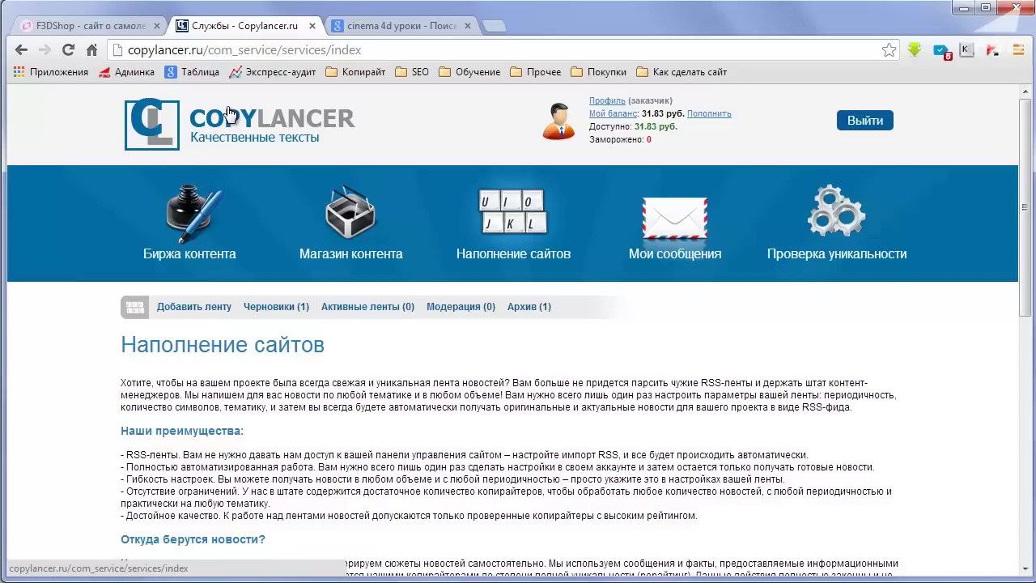
scroll(228, 109, "down", 2)
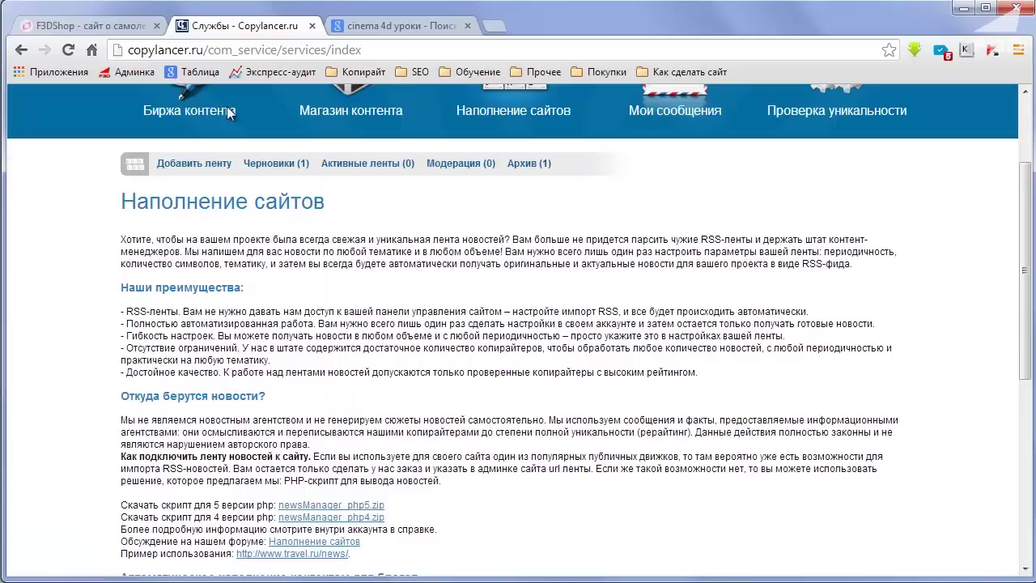
scroll(228, 109, "up", 2)
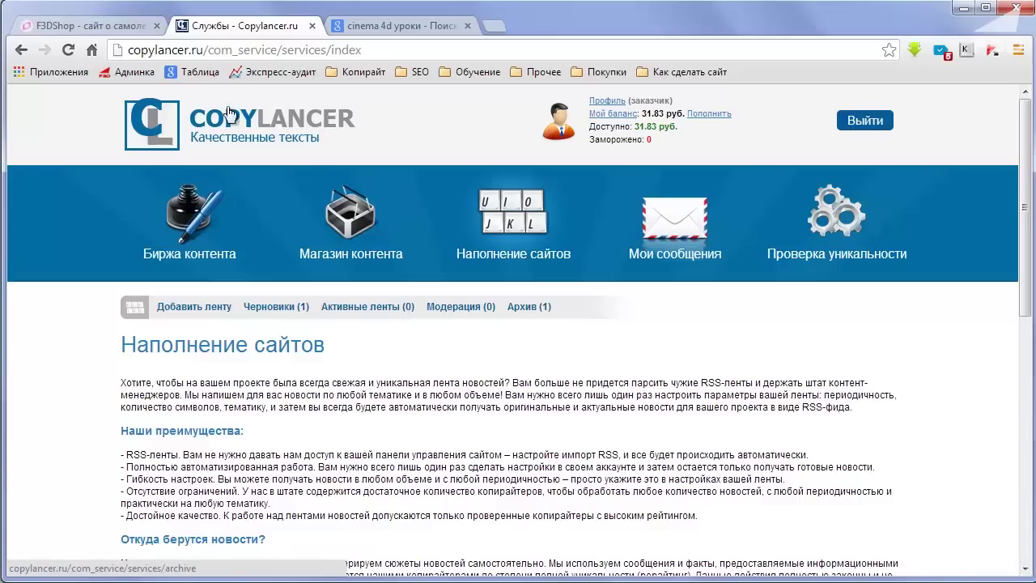
Return to the Биржа контента overview via the Copylancer logo
left_click(228, 113)
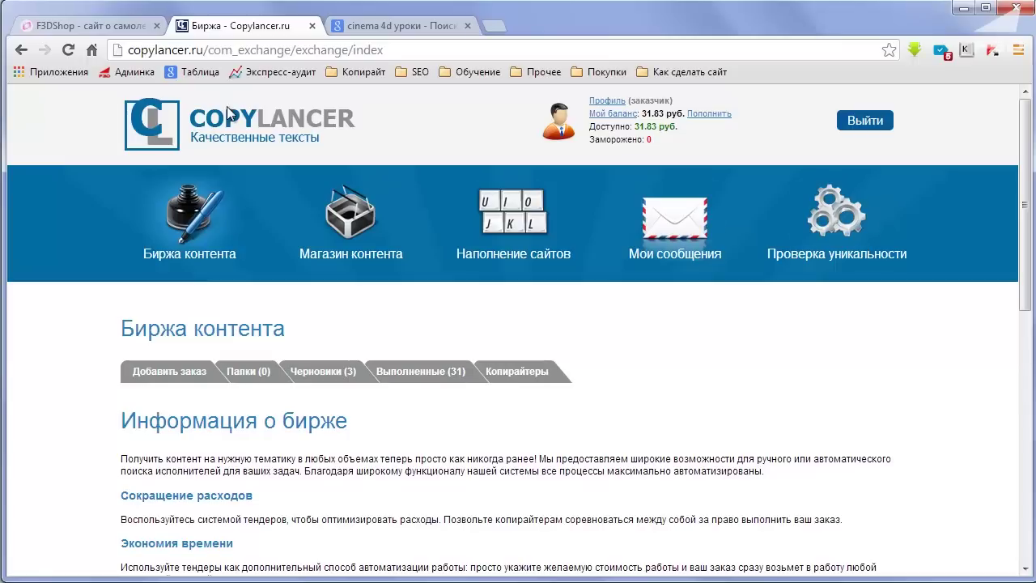
Open Content-Watch's Проверить текст на уникальность checker in a new tab from the SEO bookmarks
key("ctrl+t")
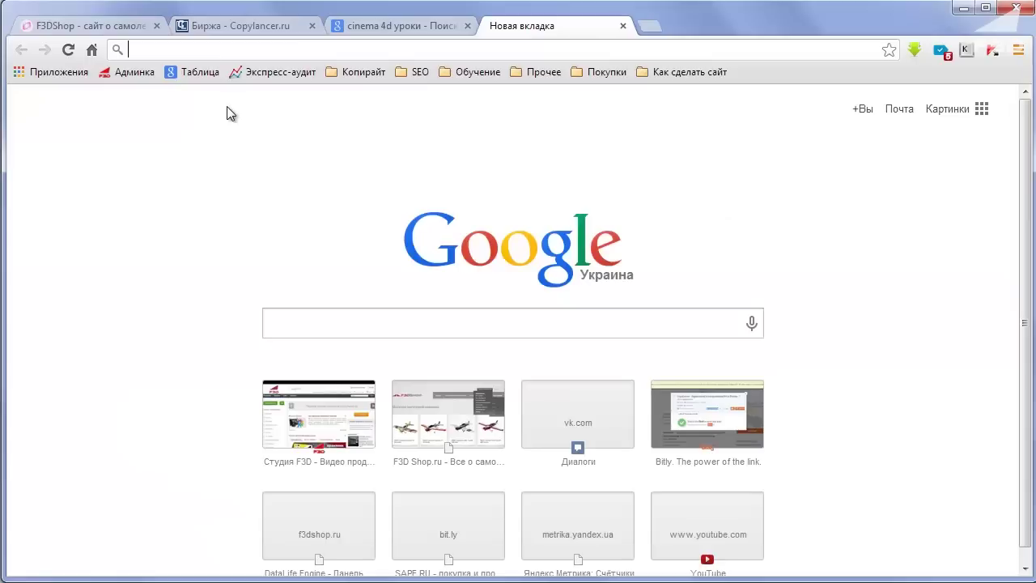
left_click(414, 71)
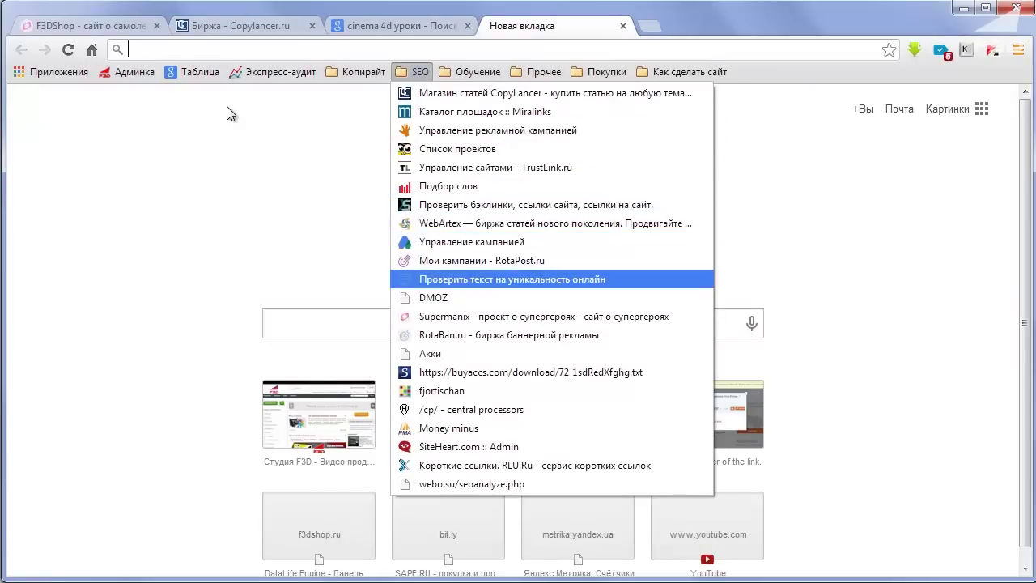
key("Return")
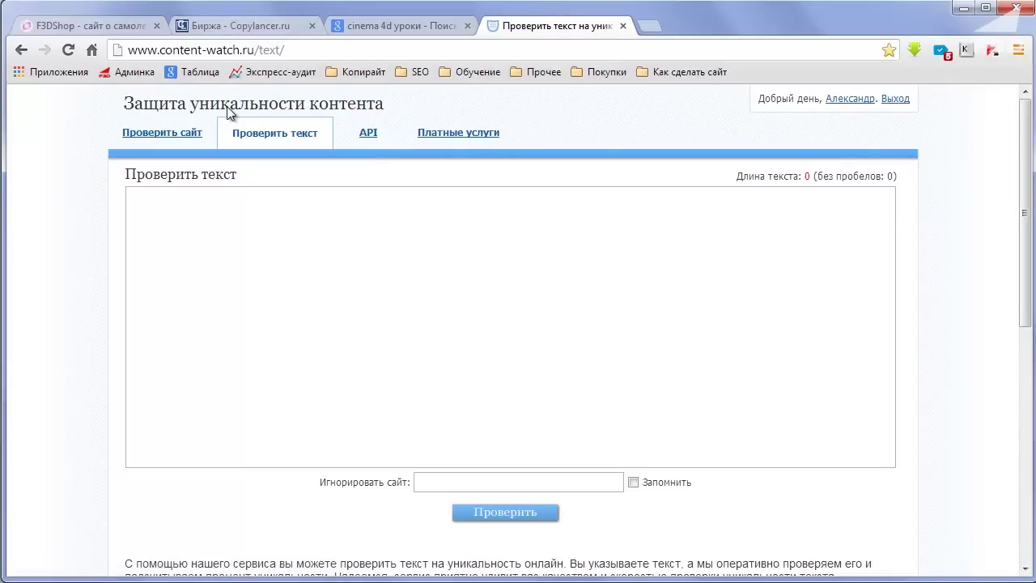
Paste into the checker's text box, clear it again, and close the checker tab
left_click(425, 251)
right_click(425, 251)
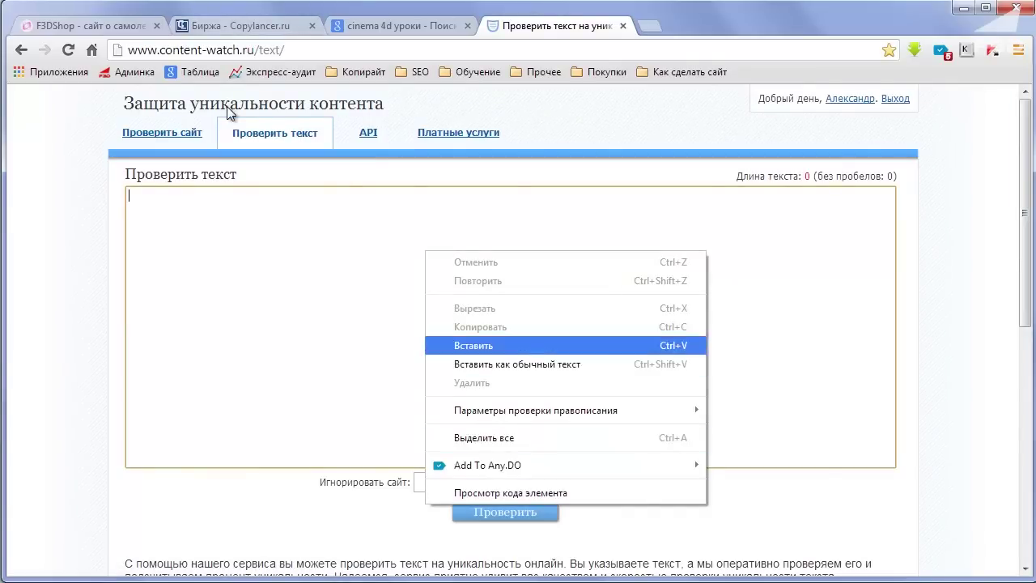
left_click(473, 346)
left_click_drag(353, 196, 128, 196)
key("Delete")
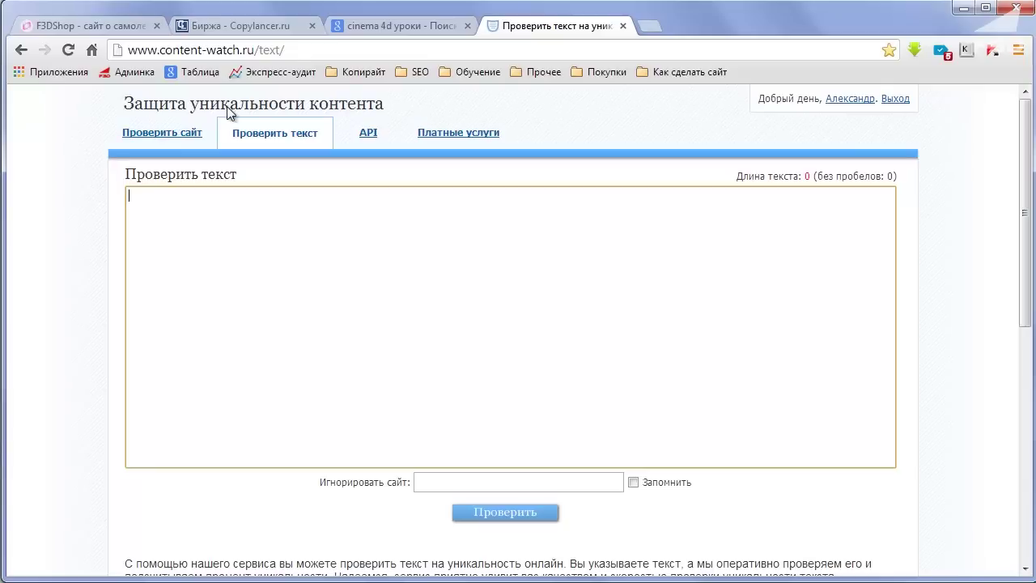
key("ctrl+w")
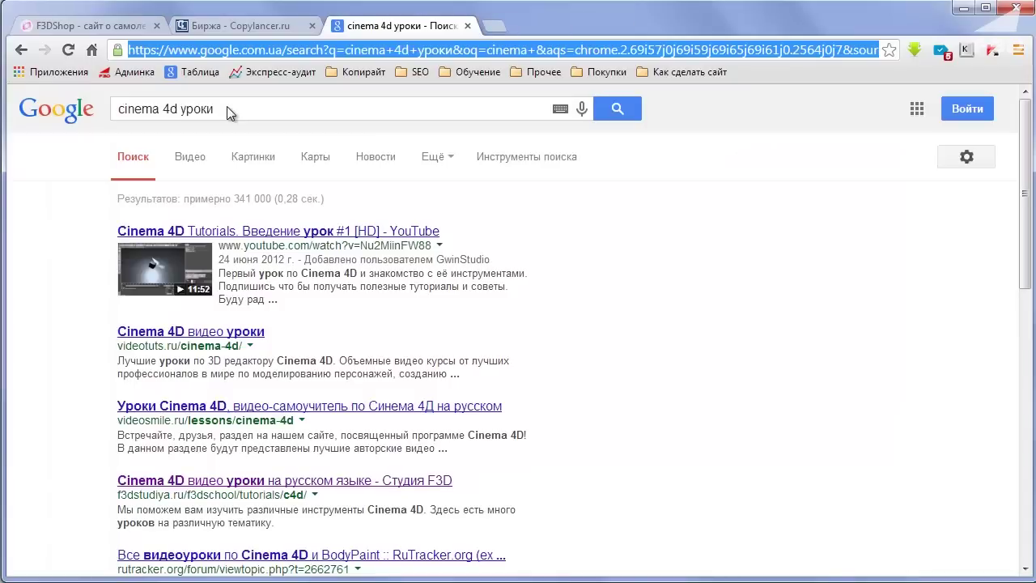
Switch back to the Биржа - Copylancer.ru tab
key("ctrl+shift+Tab")
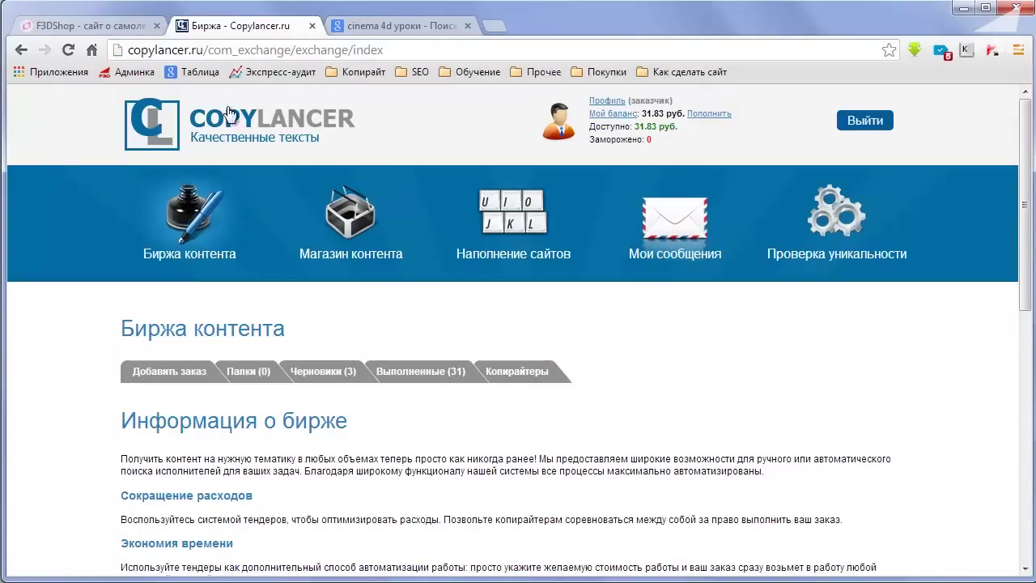